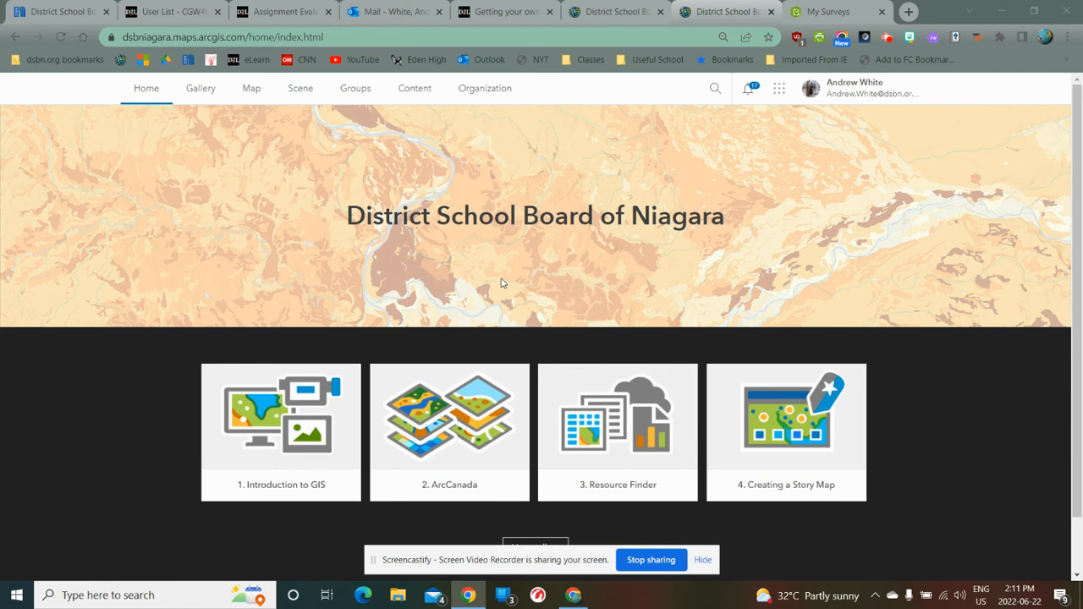
- Switch from the ArcGIS Online home page to Survey123 and start a new blank survey in the web designer
{"action": "left_click", "coordinate": [779, 88]}
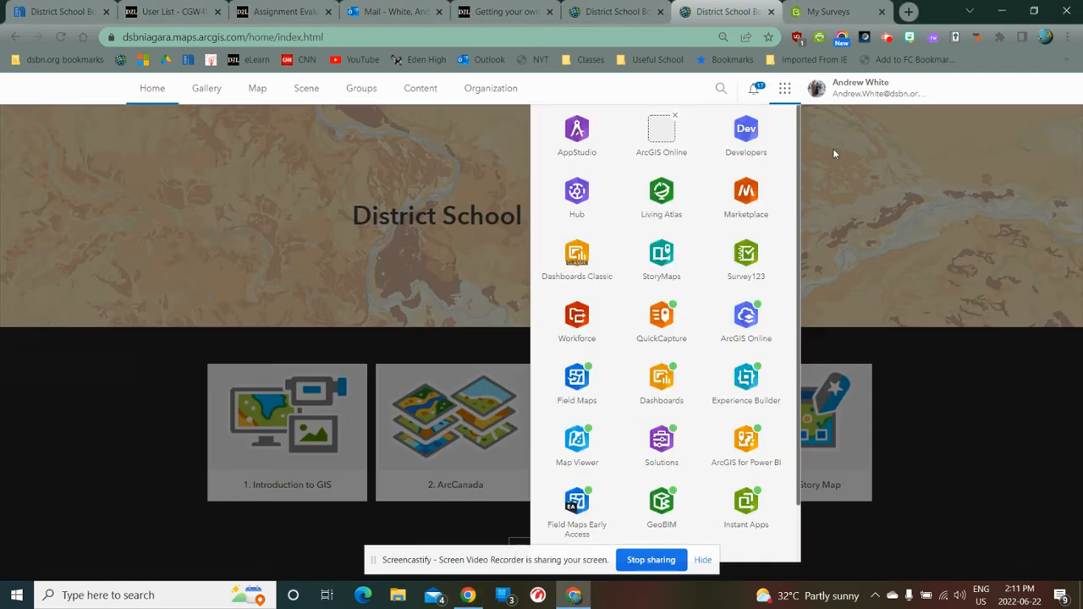
{"action": "left_click", "coordinate": [752, 264]}
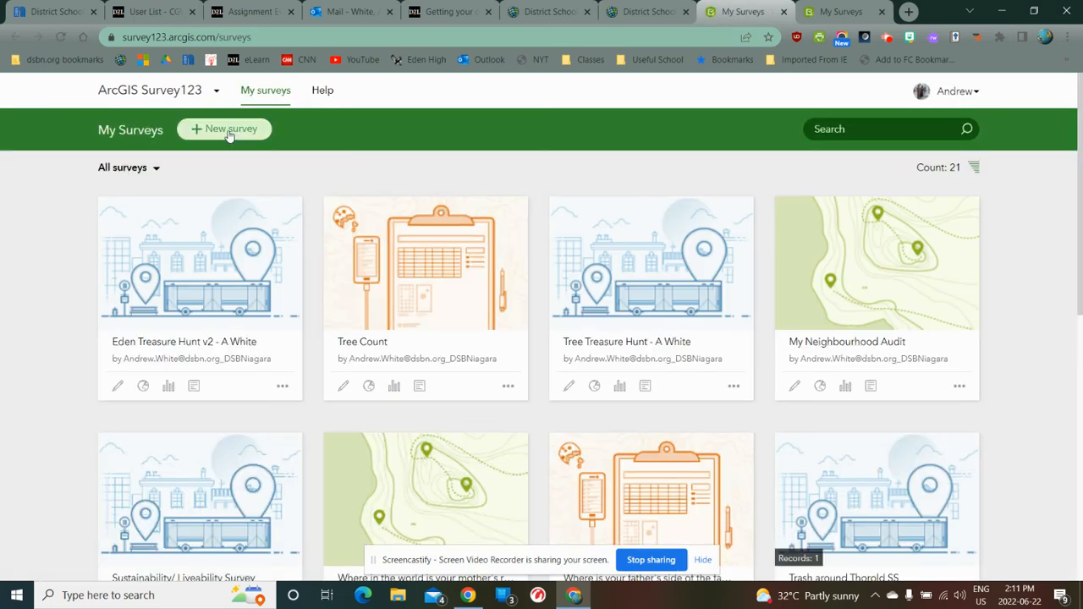
{"action": "left_click", "coordinate": [229, 133]}
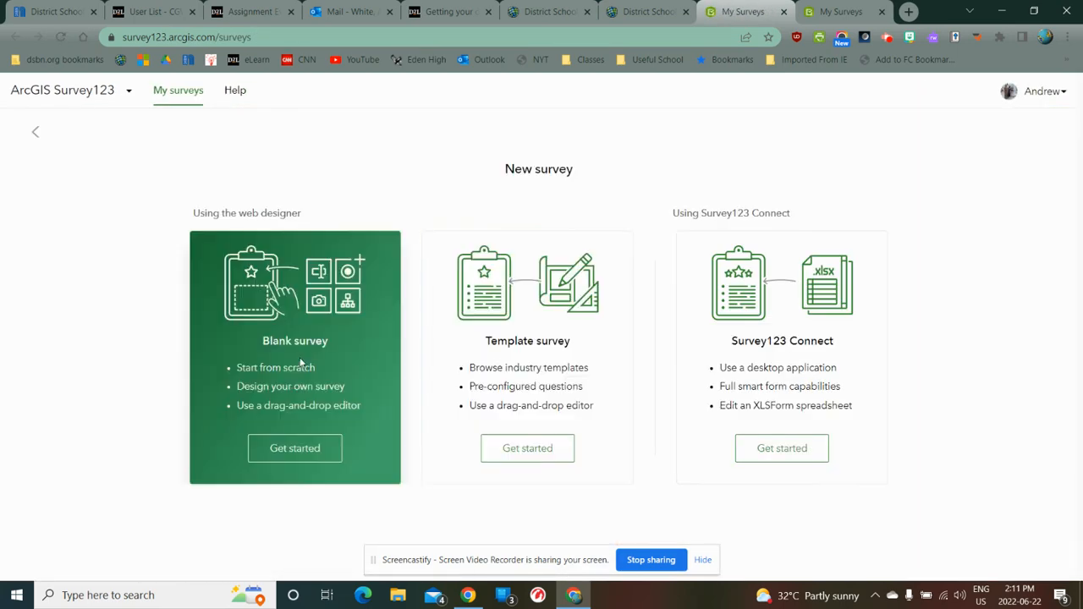
{"action": "left_click", "coordinate": [321, 456]}
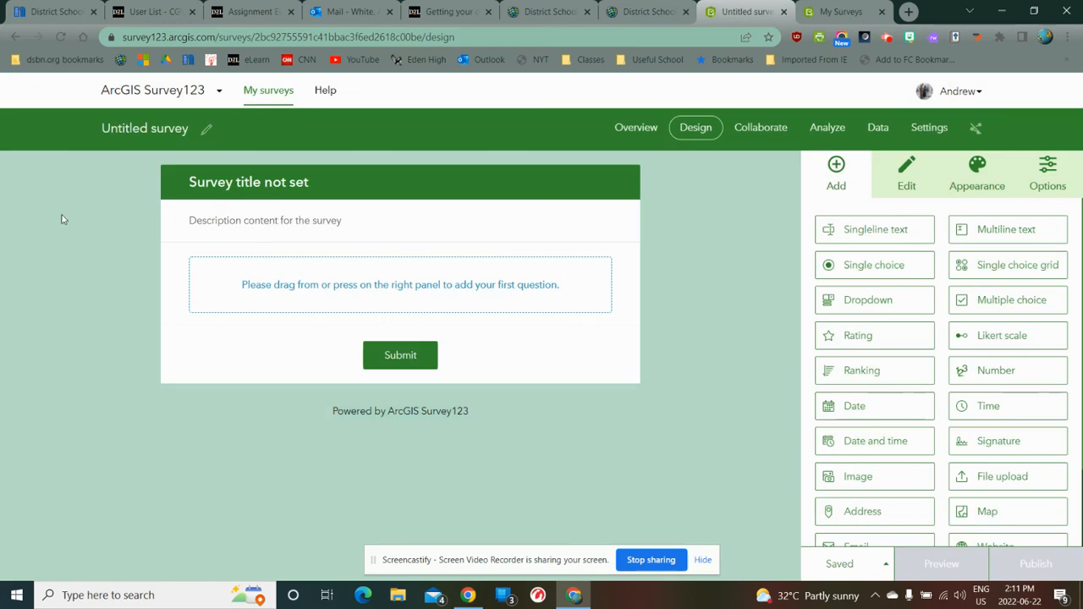
- Rename the survey "Treasure Hunt Eden -" followed by the author's surname and "v2"
{"action": "left_click", "coordinate": [205, 128]}
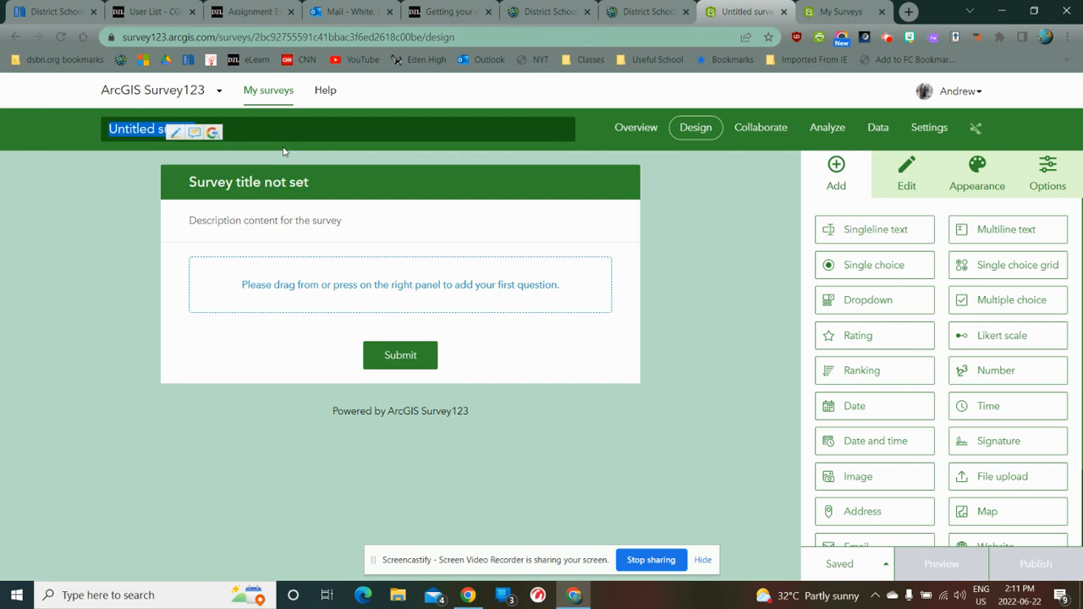
{"action": "type", "text": "Treasure Hunt -"}
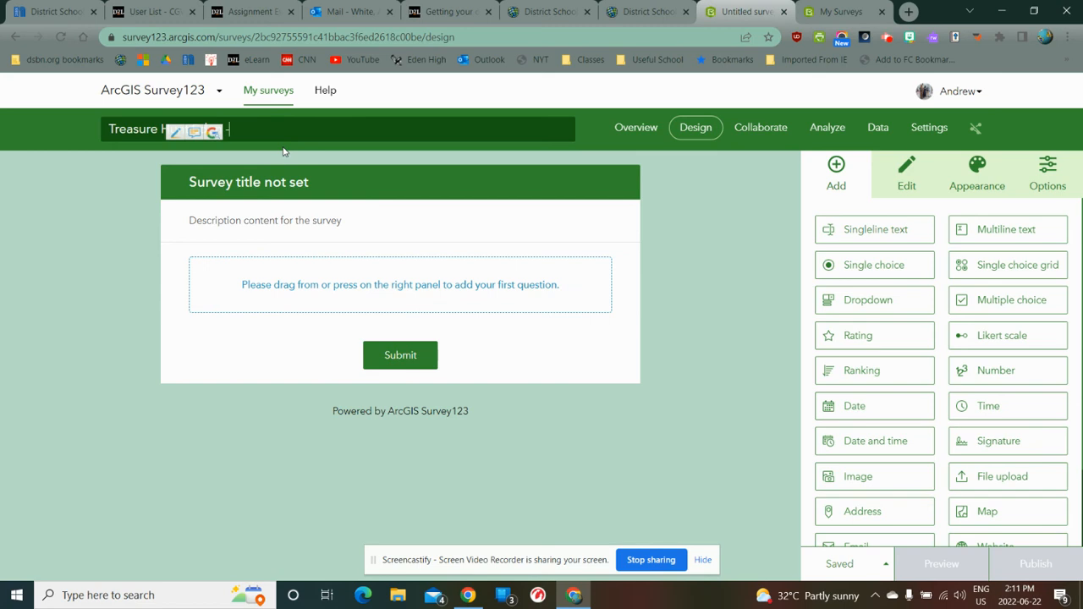
{"action": "type", "text": "White v2"}
- Set the survey header text to "Treasure Hunt - Eden"
{"action": "left_click", "coordinate": [336, 187]}
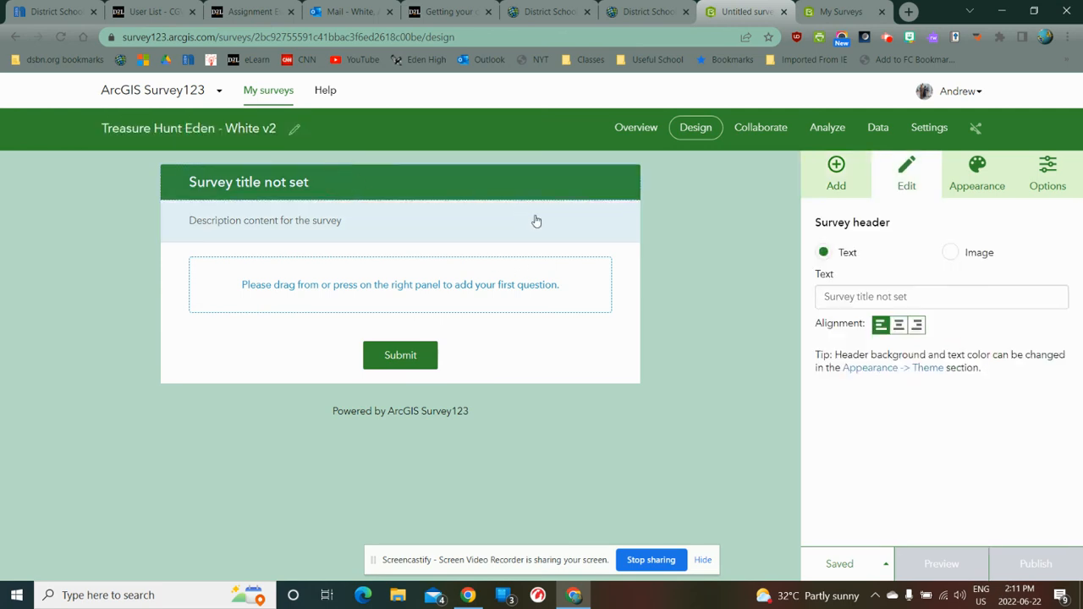
{"action": "left_click", "coordinate": [894, 297]}
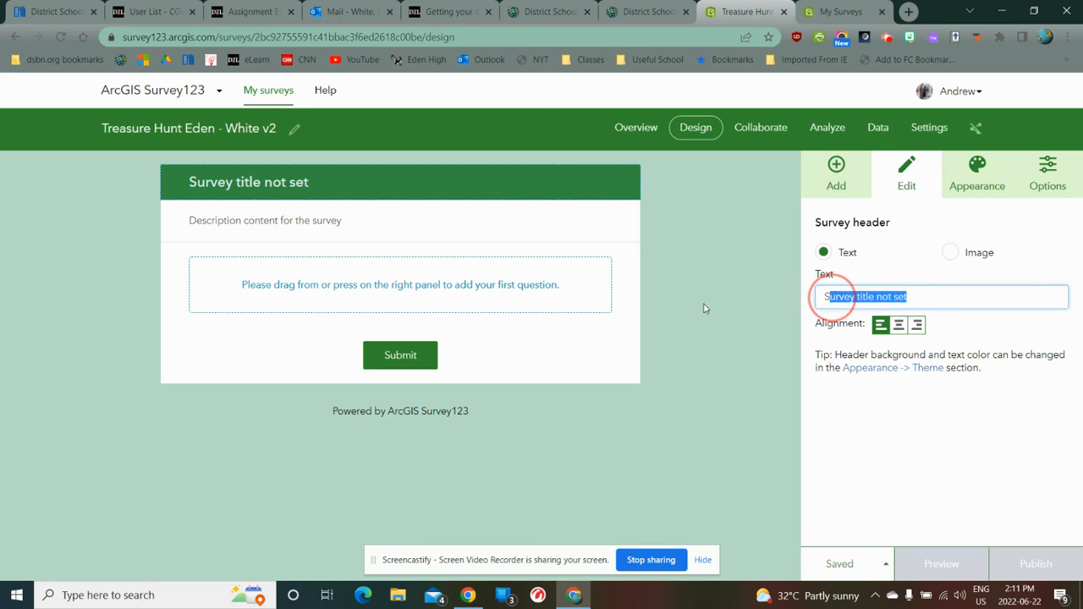
{"action": "type", "text": "Trea"}
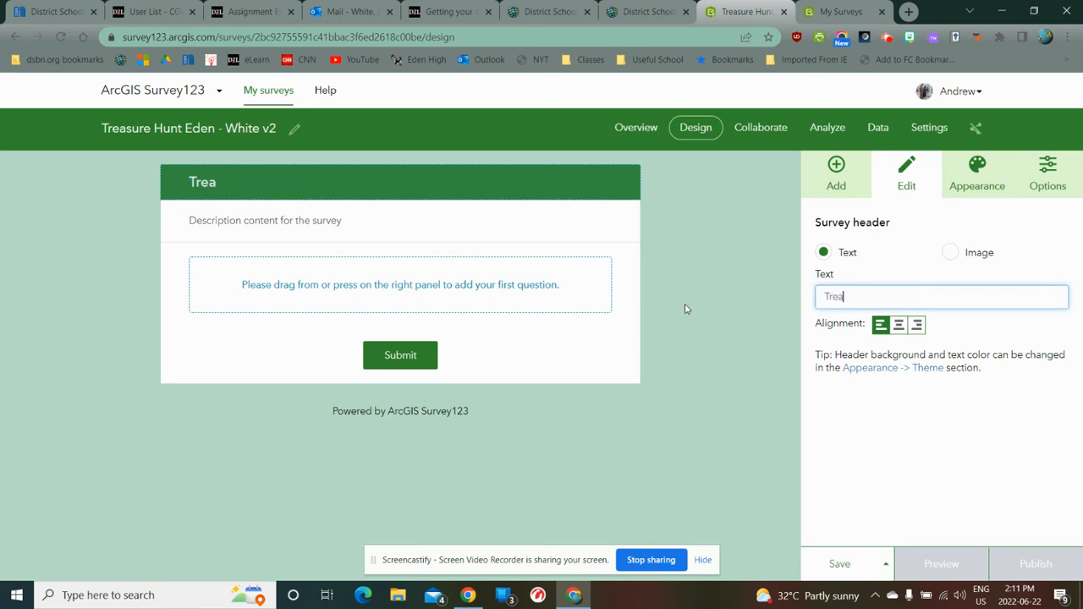
{"action": "type", "text": "sure Hunt"}
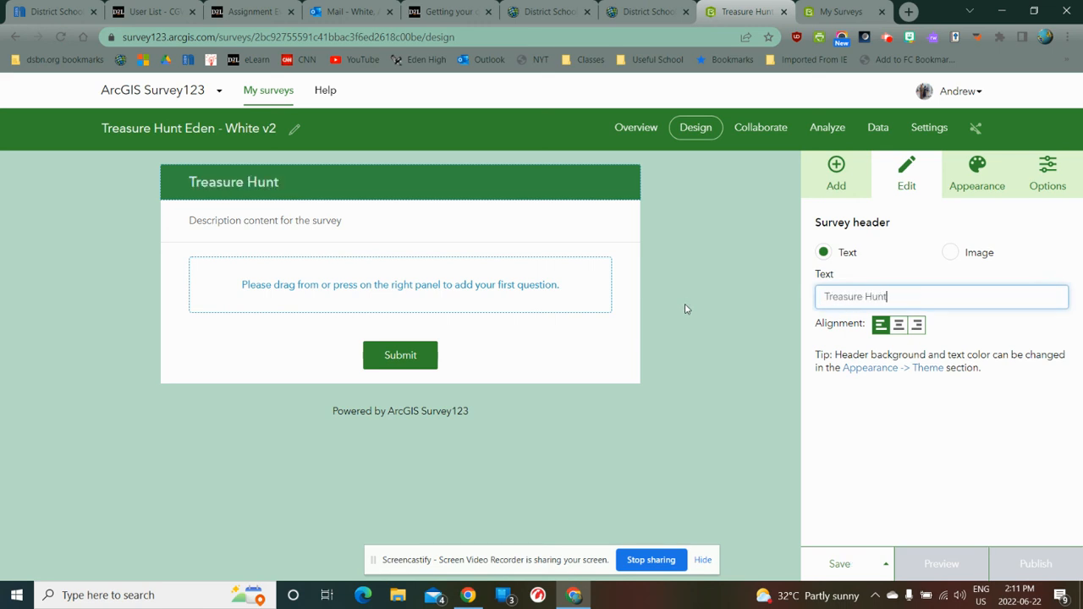
{"action": "type", "text": " - Eden"}
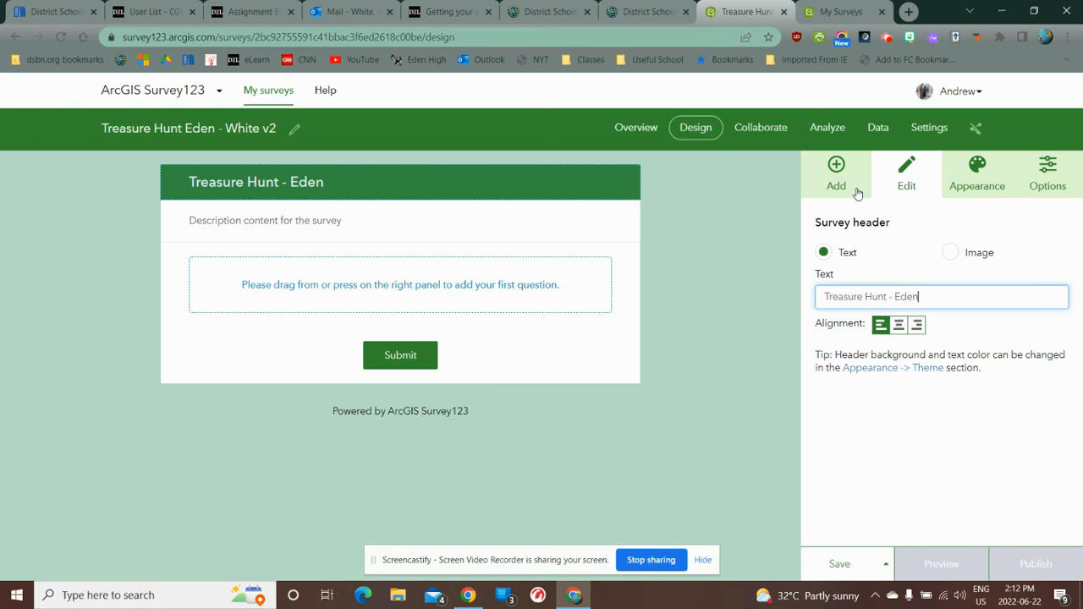
- Add a Dropdown question labelled "Can you find the following?" to the survey
{"action": "left_click", "coordinate": [834, 170]}
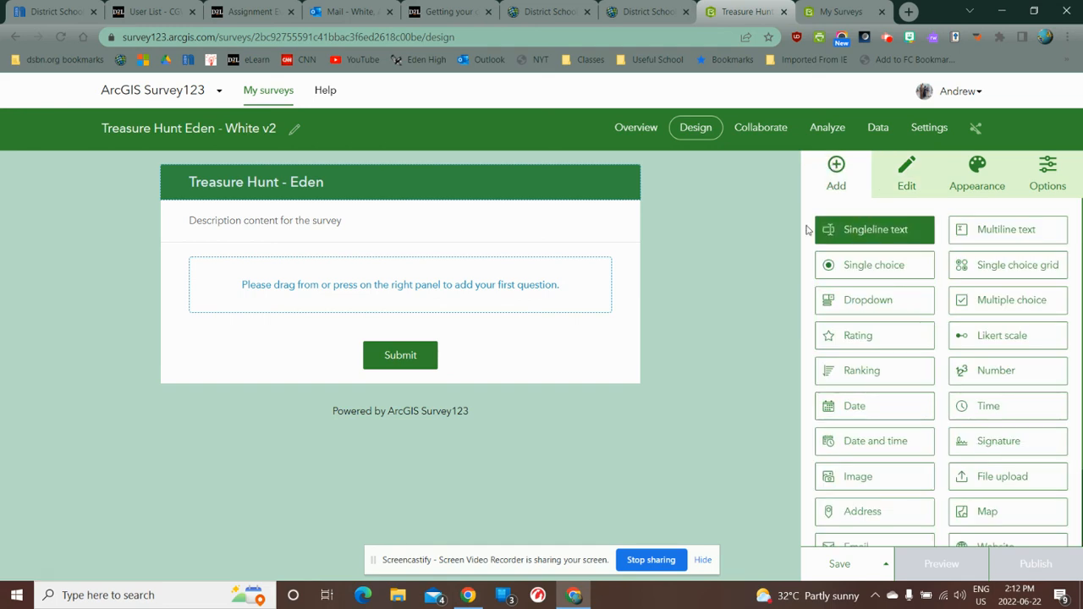
{"action": "left_click", "coordinate": [875, 301]}
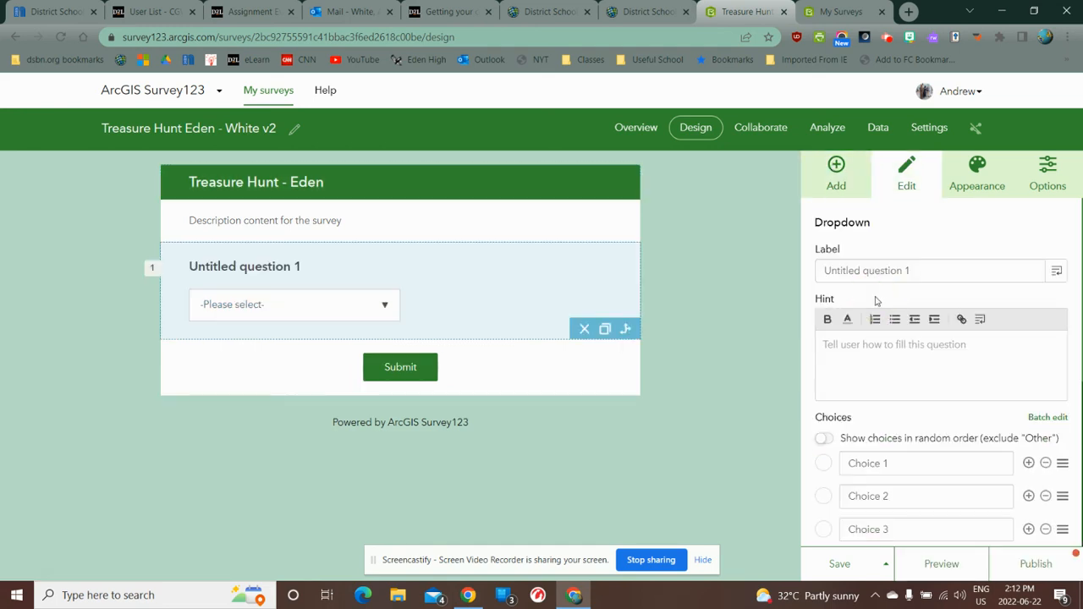
{"action": "left_click", "coordinate": [928, 269]}
{"action": "left_click_drag", "start_coordinate": [928, 270], "coordinate": [695, 303]}
{"action": "type", "text": "Can "}
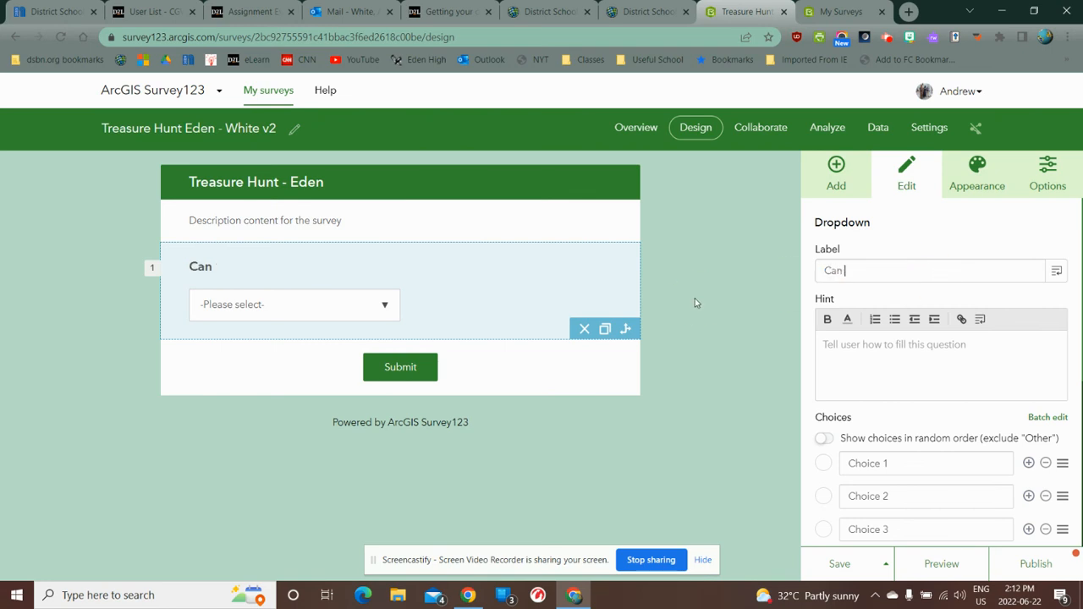
{"action": "type", "text": "you find the following?"}
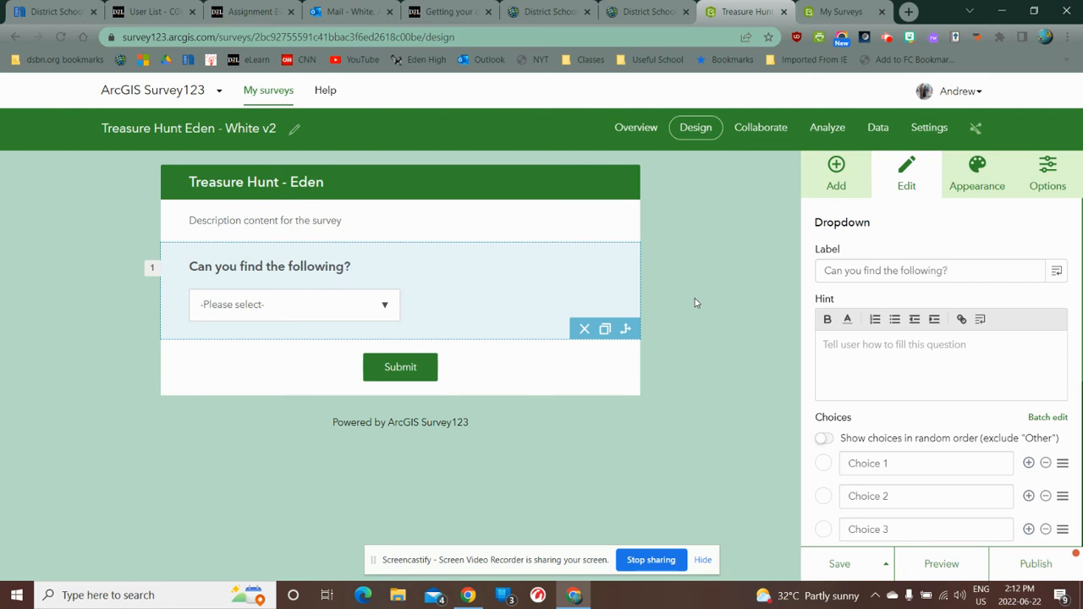
- Name the dropdown's first three choices "Bus stop", "Flag Pole" and "Football goal post"
{"action": "left_click_drag", "start_coordinate": [889, 466], "coordinate": [786, 476]}
{"action": "type", "text": "Bus stop"}
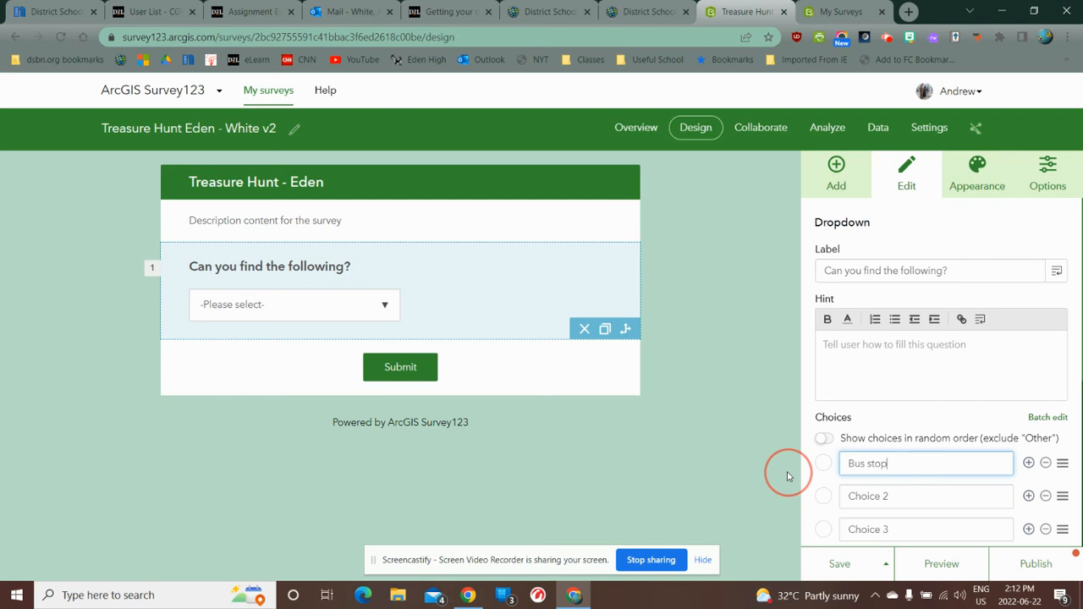
{"action": "left_click_drag", "start_coordinate": [926, 497], "coordinate": [780, 512]}
{"action": "type", "text": "Fl"}
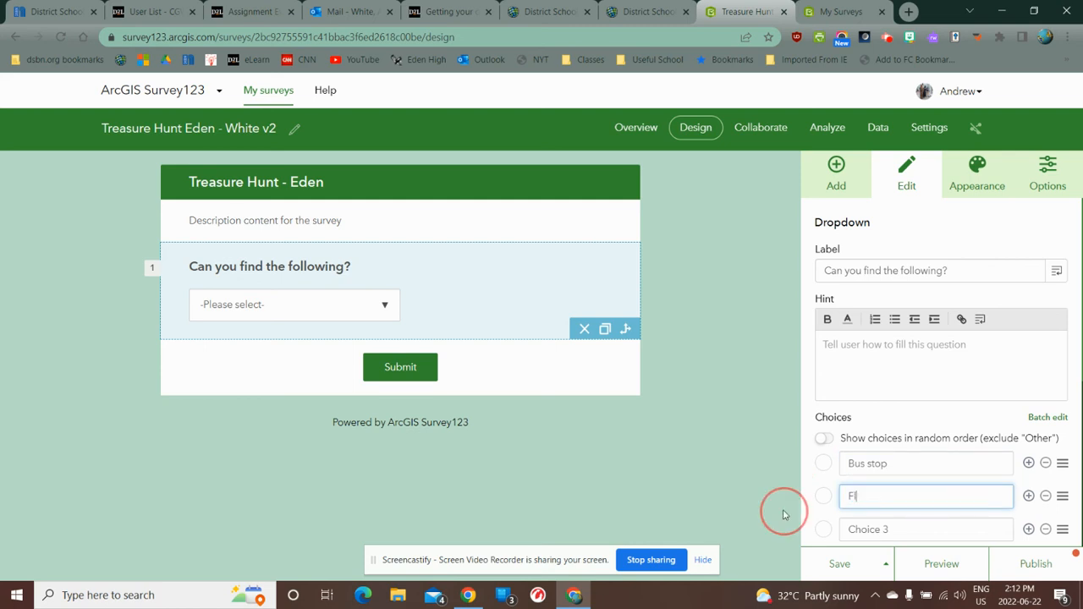
{"action": "type", "text": "ag Pole"}
{"action": "scroll", "coordinate": [966, 428], "scroll_direction": "down", "scroll_amount": 2}
{"action": "left_click_drag", "start_coordinate": [896, 384], "coordinate": [797, 400]}
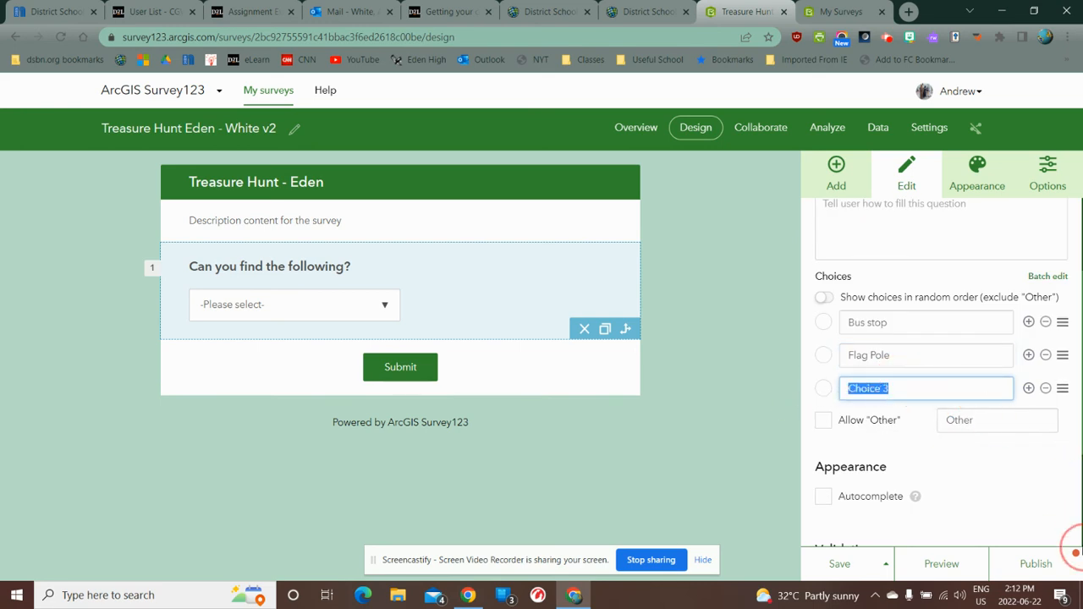
{"action": "type", "text": "Football goal post"}
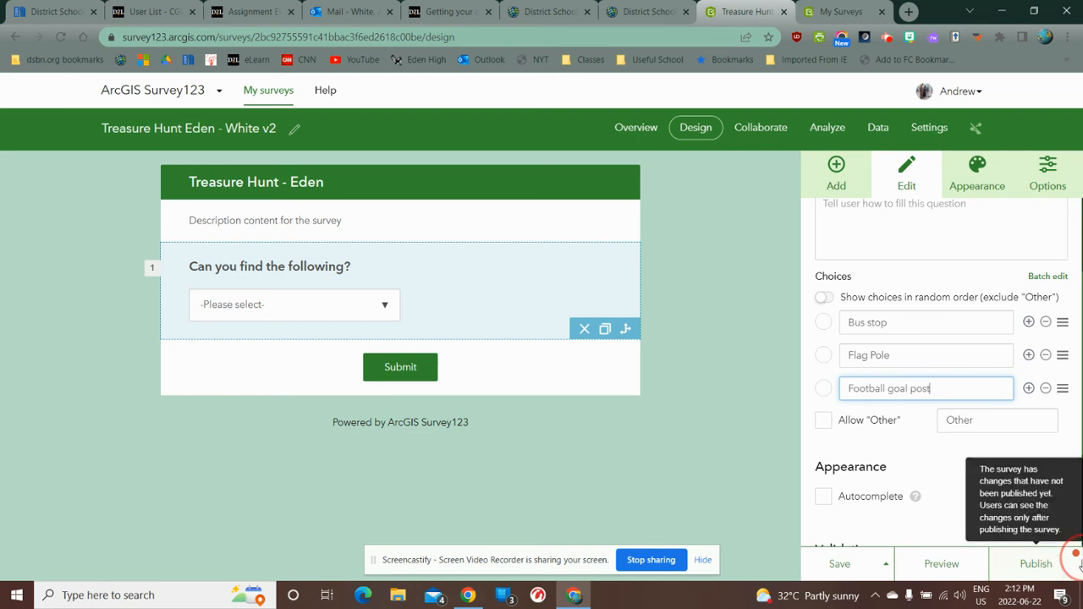
- Add a fourth and a fifth dropdown choice named "Stone Park Bench" and "Small Oak Tree"
{"action": "left_click", "coordinate": [1028, 388]}
{"action": "left_click_drag", "start_coordinate": [901, 421], "coordinate": [798, 423]}
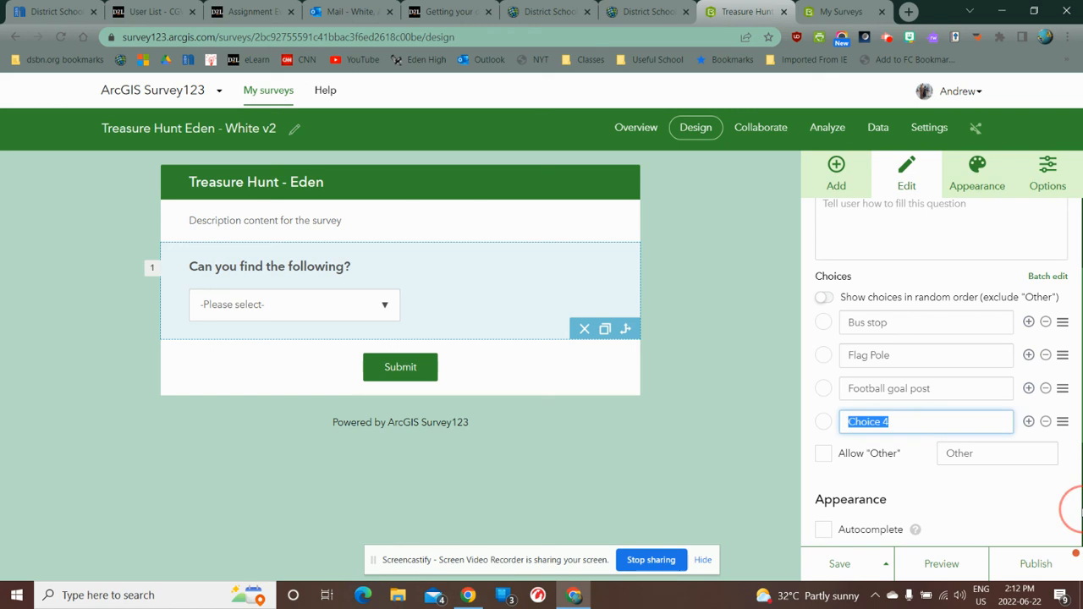
{"action": "type", "text": "Stone Park"}
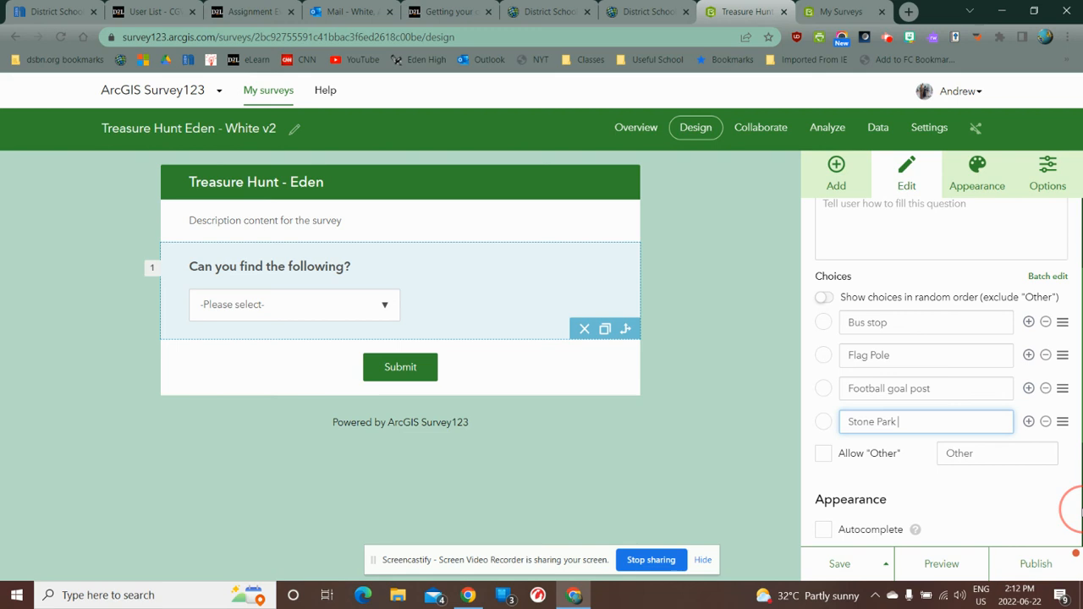
{"action": "type", "text": " Bench"}
{"action": "left_click", "coordinate": [1028, 421]}
{"action": "left_click_drag", "start_coordinate": [906, 457], "coordinate": [860, 455]}
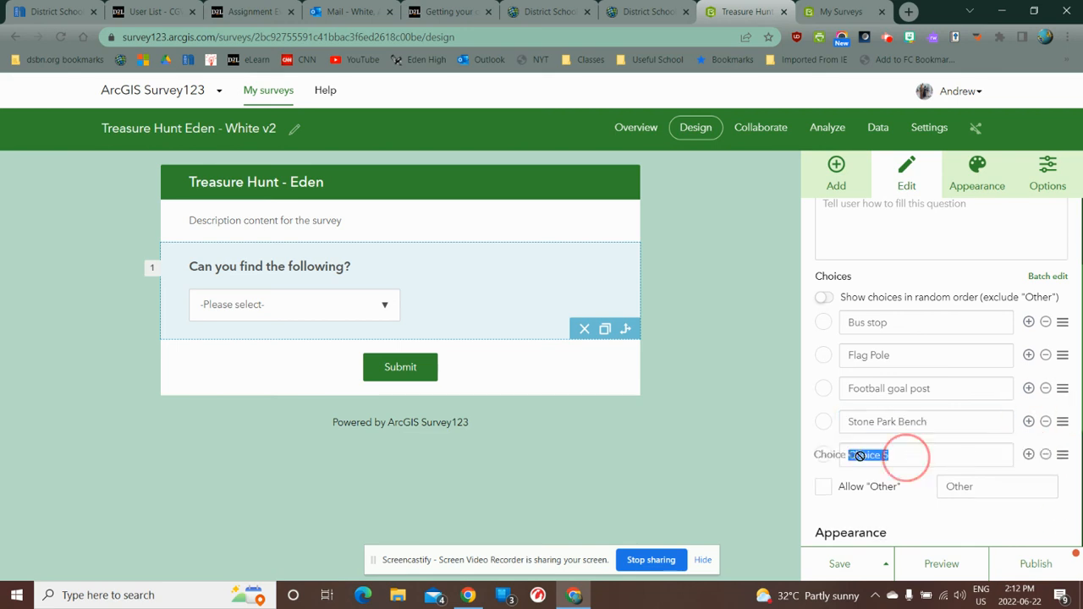
{"action": "type", "text": "Small Oak Tree"}
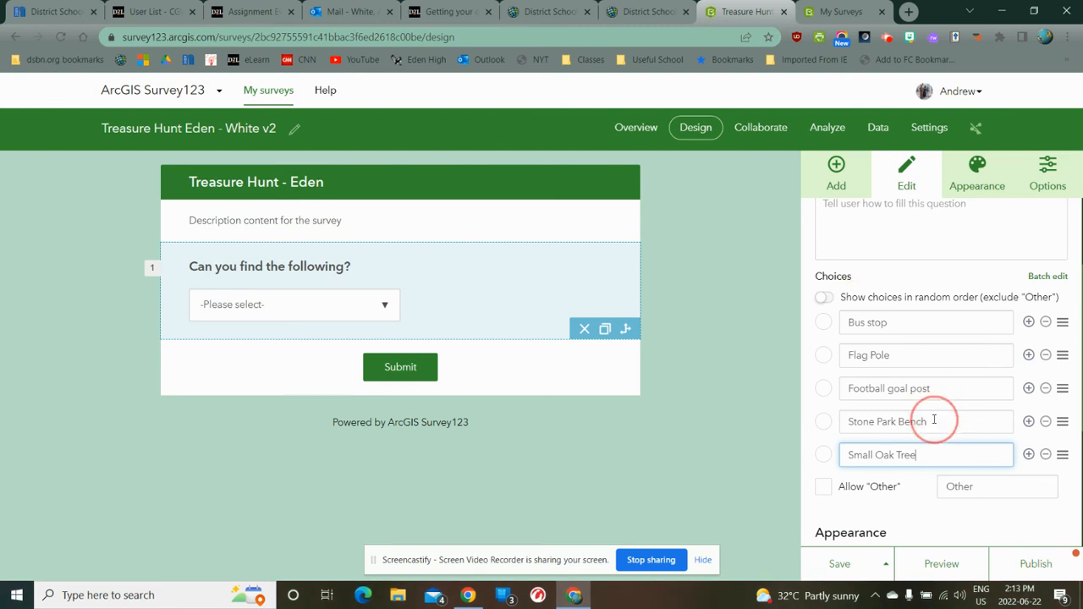
- Add an Image question labelled "Take an image of the object" and review its image source and validation options
{"action": "left_click", "coordinate": [836, 172]}
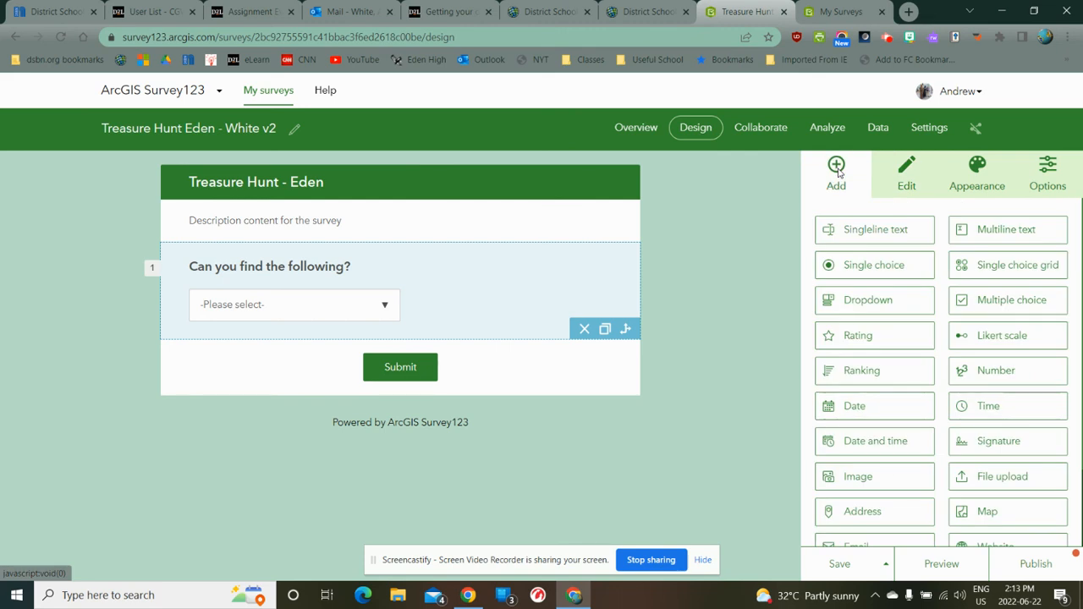
{"action": "left_click", "coordinate": [880, 481]}
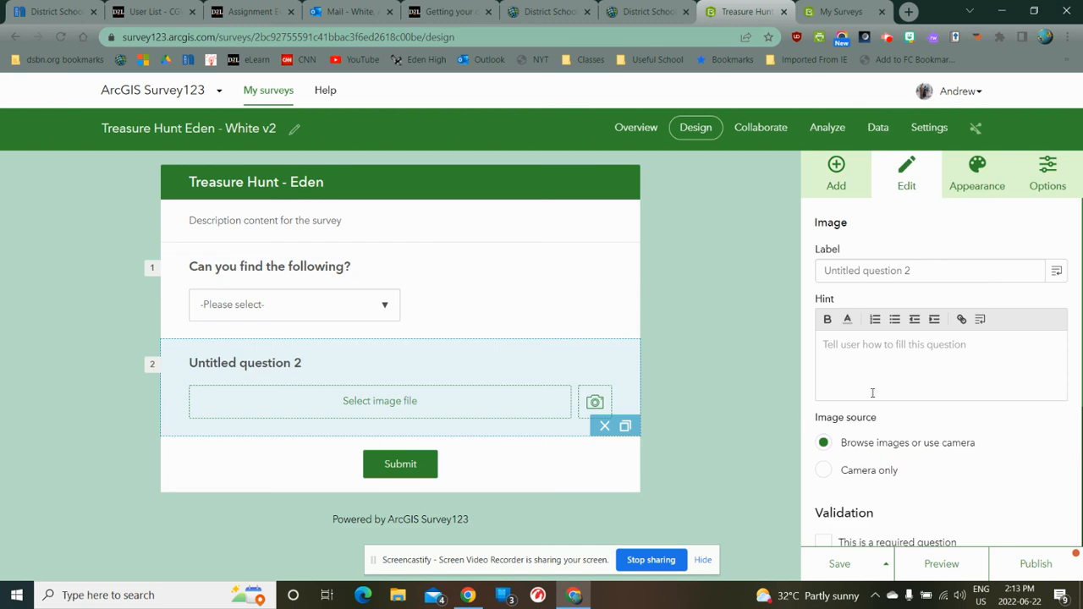
{"action": "left_click_drag", "start_coordinate": [906, 270], "coordinate": [810, 291]}
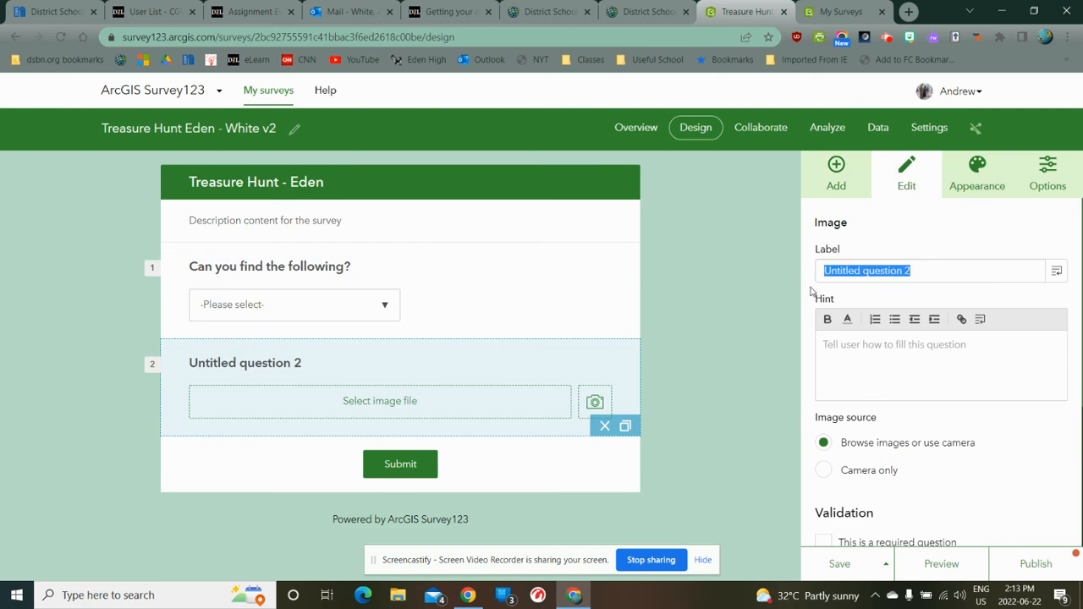
{"action": "type", "text": "Take and im"}
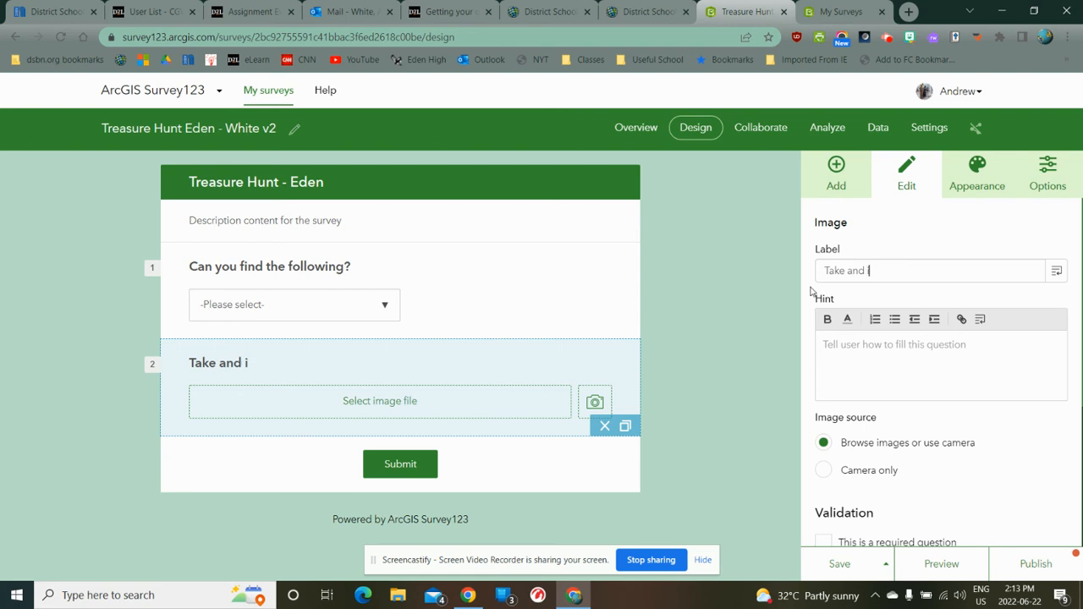
{"action": "key", "text": "BackSpace"}
{"action": "key", "text": "BackSpace"}
{"action": "key", "text": "BackSpace"}
{"action": "key", "text": "BackSpace"}
{"action": "type", "text": "image of the object"}
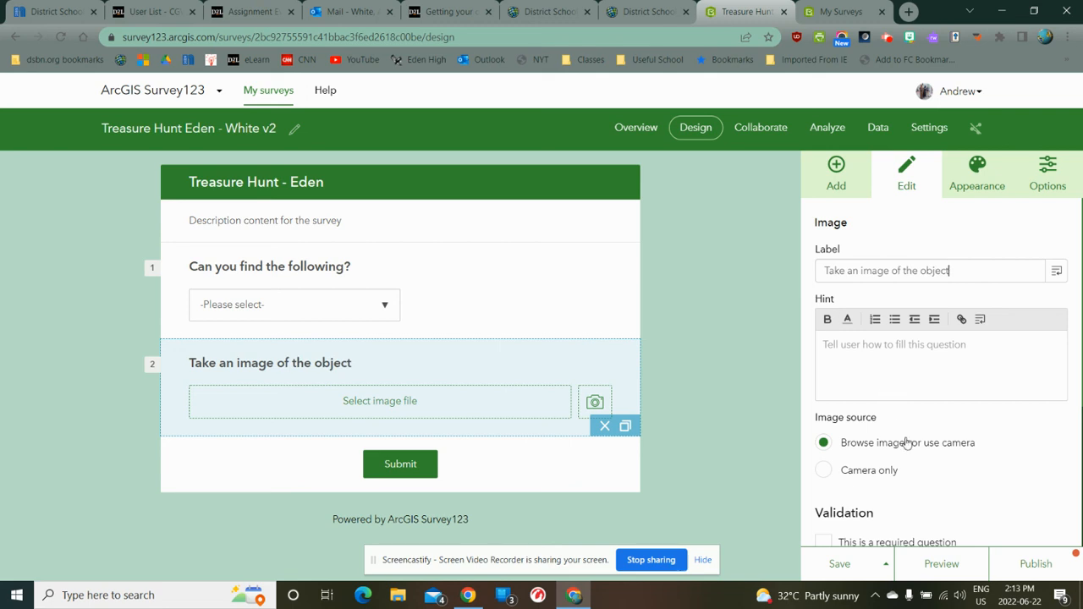
{"action": "scroll", "coordinate": [935, 425], "scroll_direction": "down", "scroll_amount": 3}
{"action": "scroll", "coordinate": [985, 376], "scroll_direction": "down", "scroll_amount": 1}
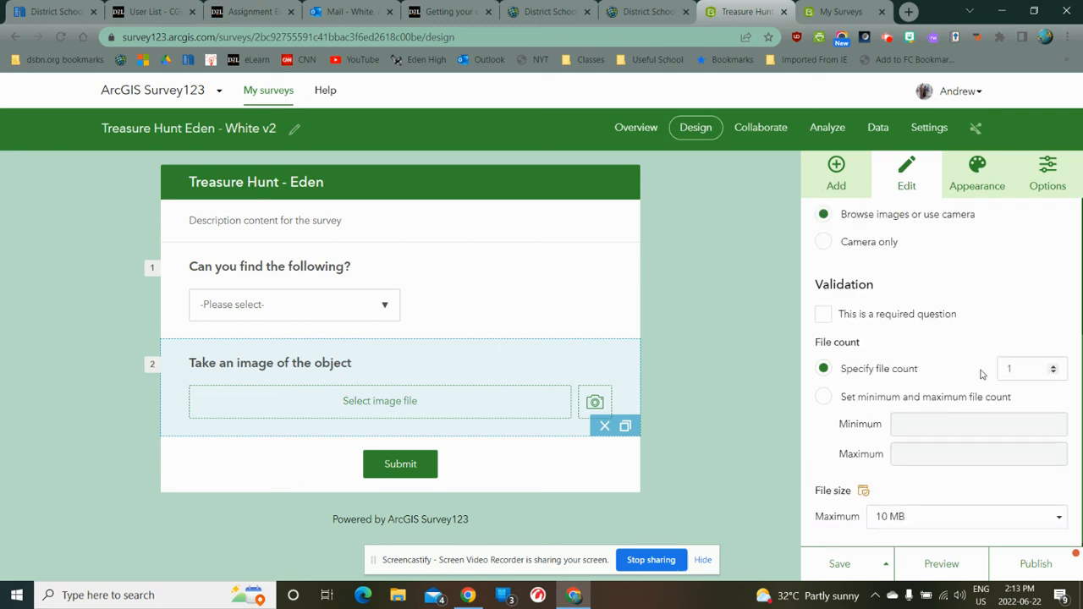
{"action": "scroll", "coordinate": [980, 382], "scroll_direction": "up", "scroll_amount": 2}
{"action": "scroll", "coordinate": [980, 382], "scroll_direction": "up", "scroll_amount": 3}
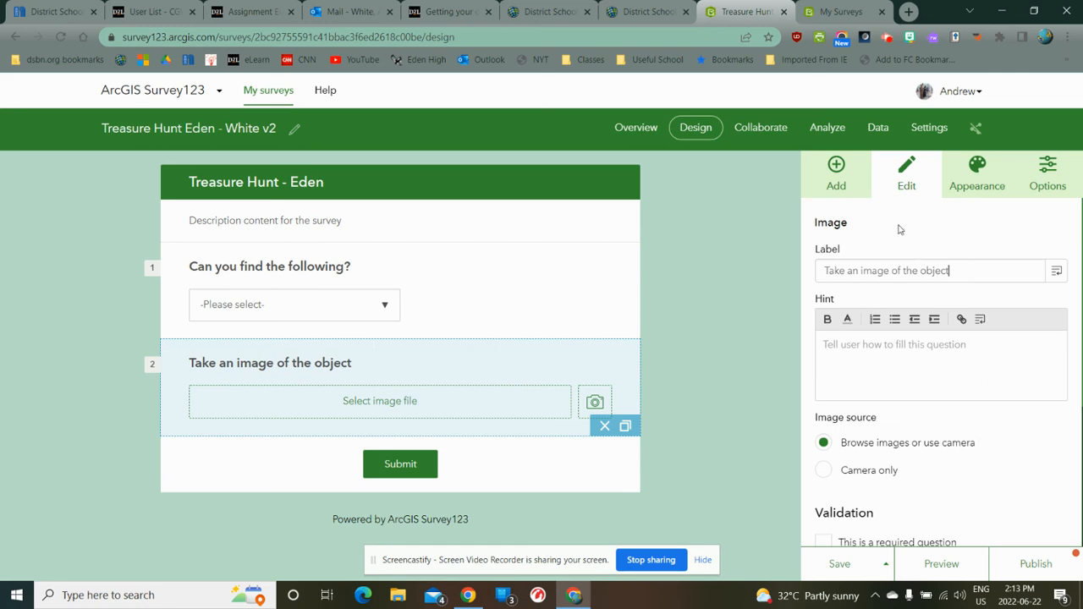
- Add a Map question labelled "Locate the object" below the image question
{"action": "left_click", "coordinate": [836, 169]}
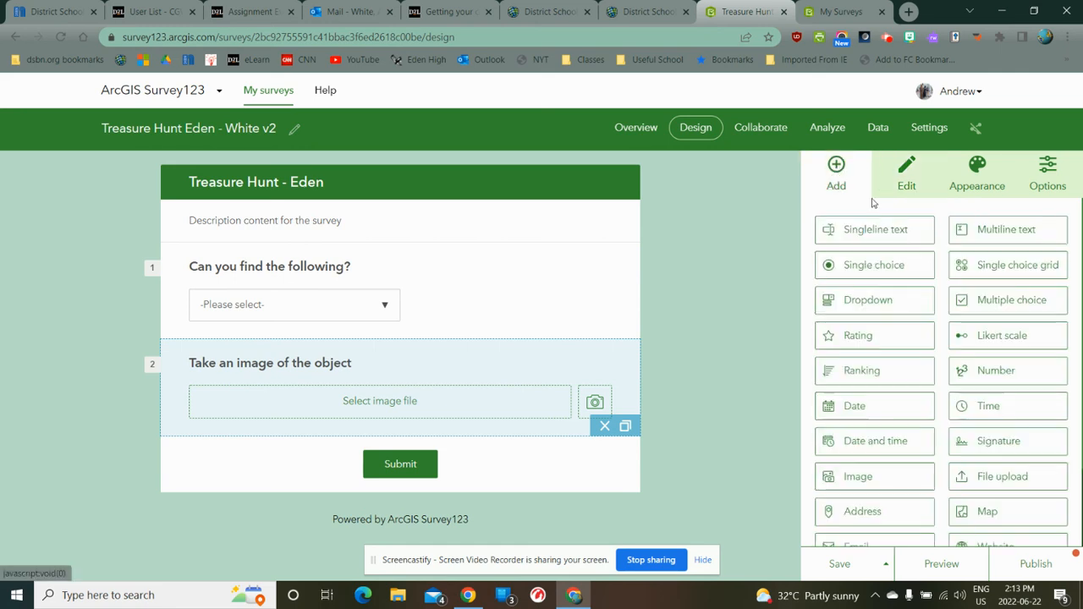
{"action": "left_click", "coordinate": [992, 510]}
{"action": "triple_click", "coordinate": [906, 270]}
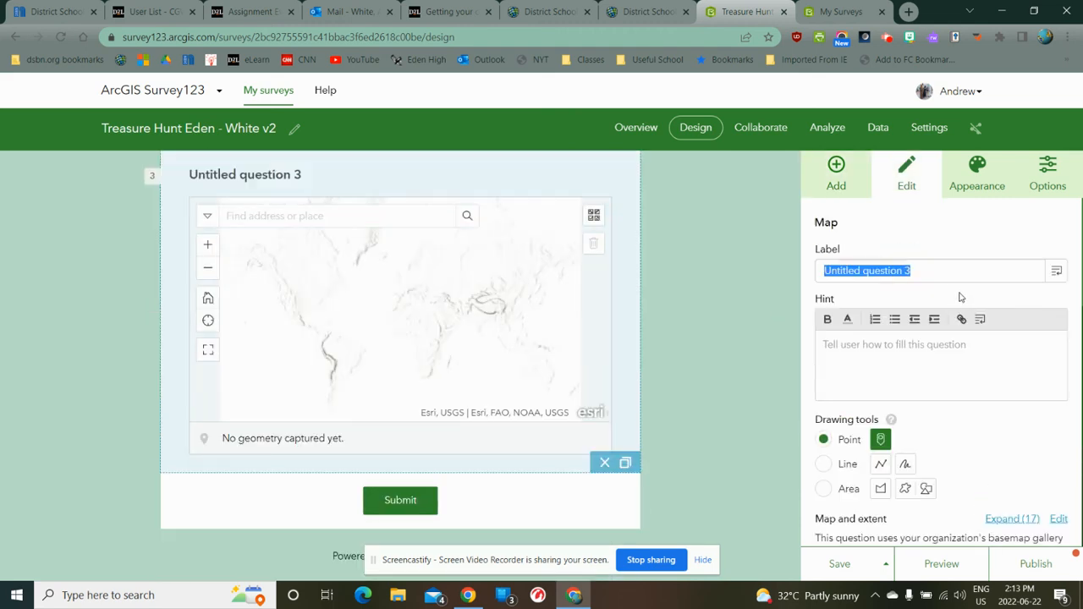
{"action": "type", "text": "Lo"}
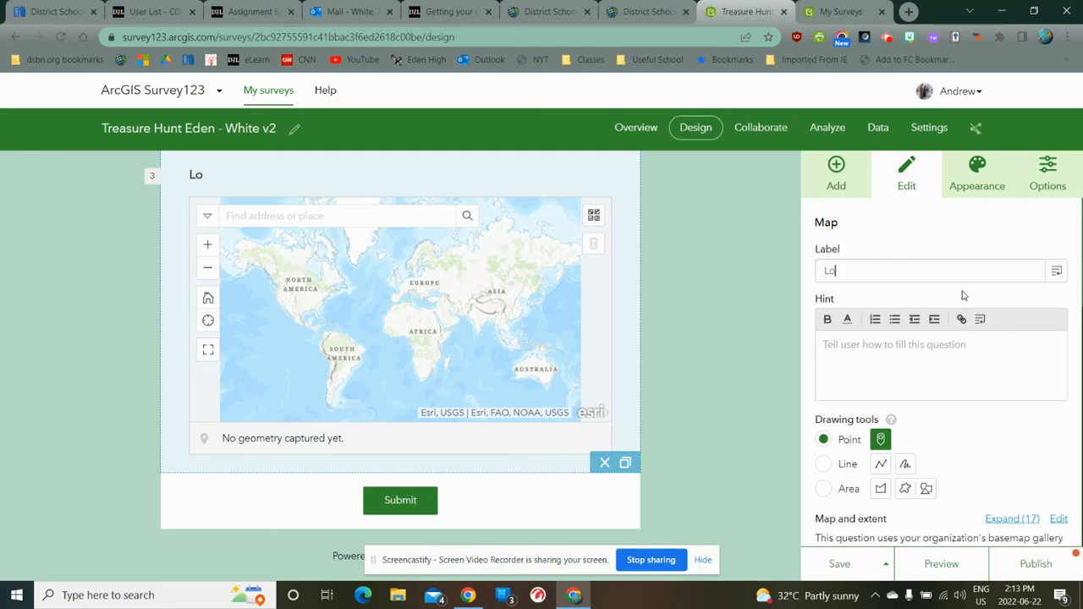
{"action": "type", "text": "cate the object"}
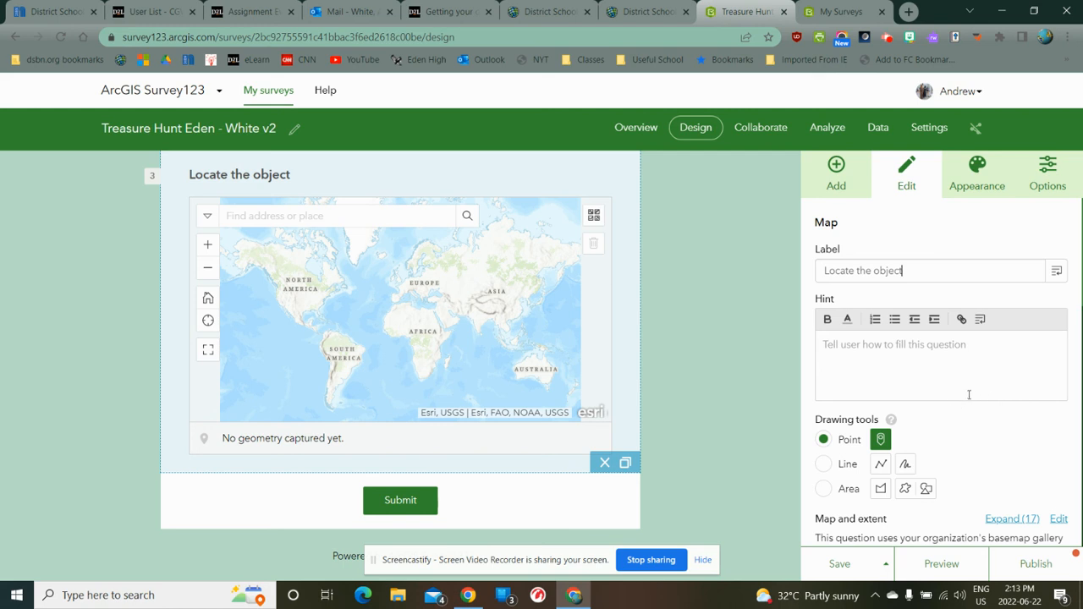
- Set the map question's default extent by finding the school's street address, clearing the search and framing the surrounding neighbourhood
{"action": "scroll", "coordinate": [1022, 438], "scroll_direction": "down", "scroll_amount": 1}
{"action": "scroll", "coordinate": [1022, 438], "scroll_direction": "down", "scroll_amount": 3}
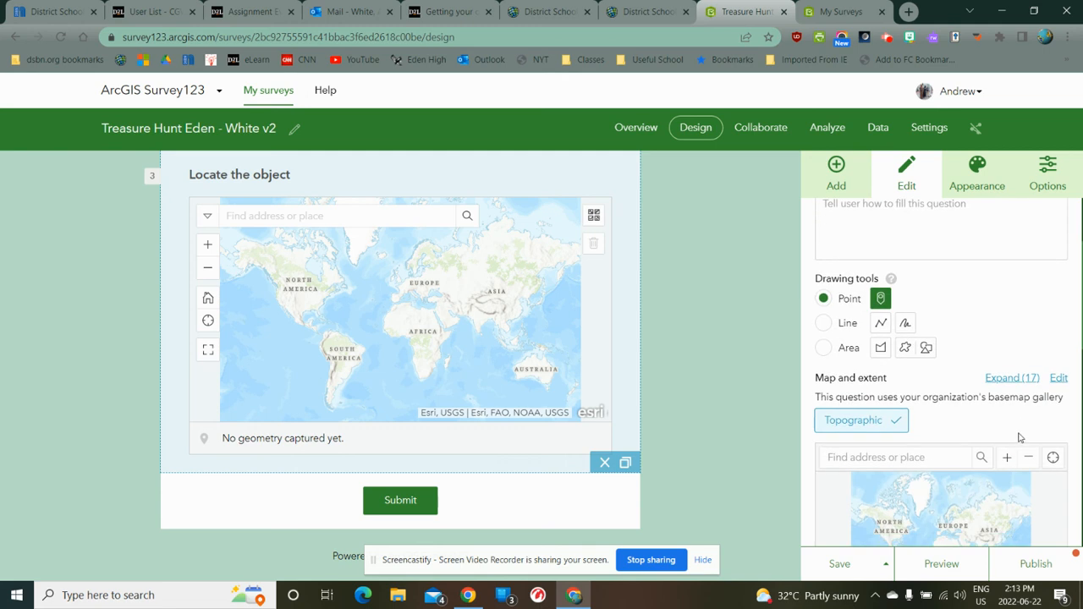
{"action": "left_click", "coordinate": [911, 315]}
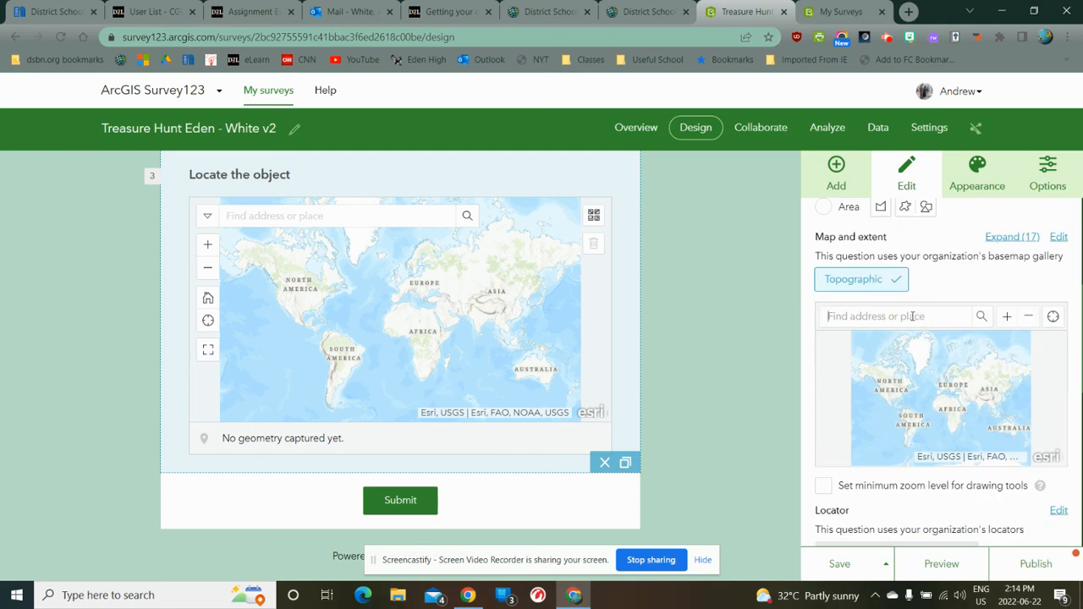
{"action": "type", "text": "535 lake st"}
{"action": "type", "text": "re"}
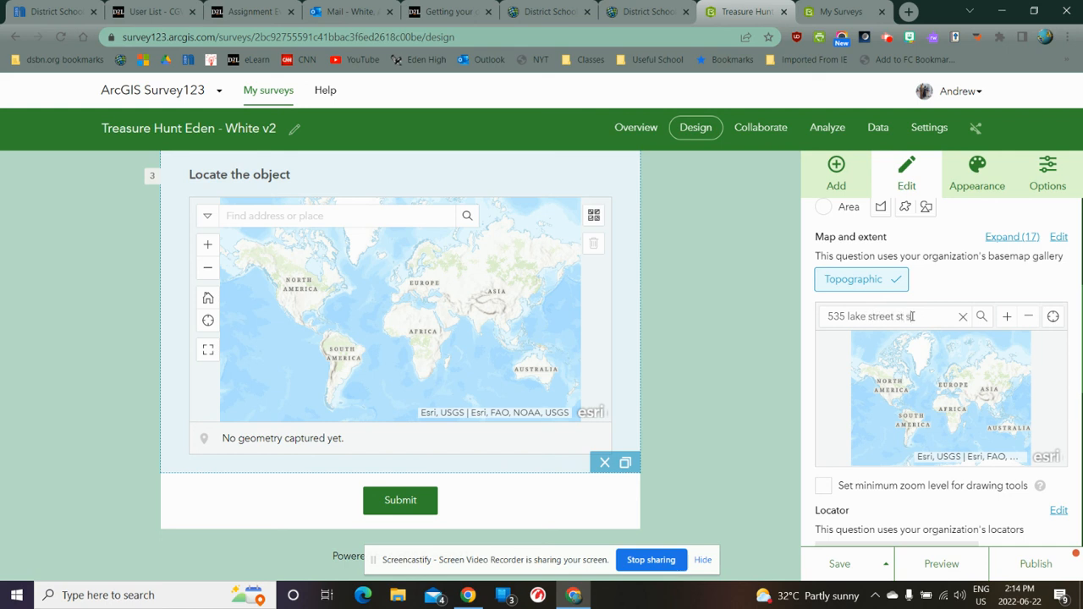
{"action": "type", "text": "et st cath"}
{"action": "type", "text": "arines"}
{"action": "key", "text": "Return"}
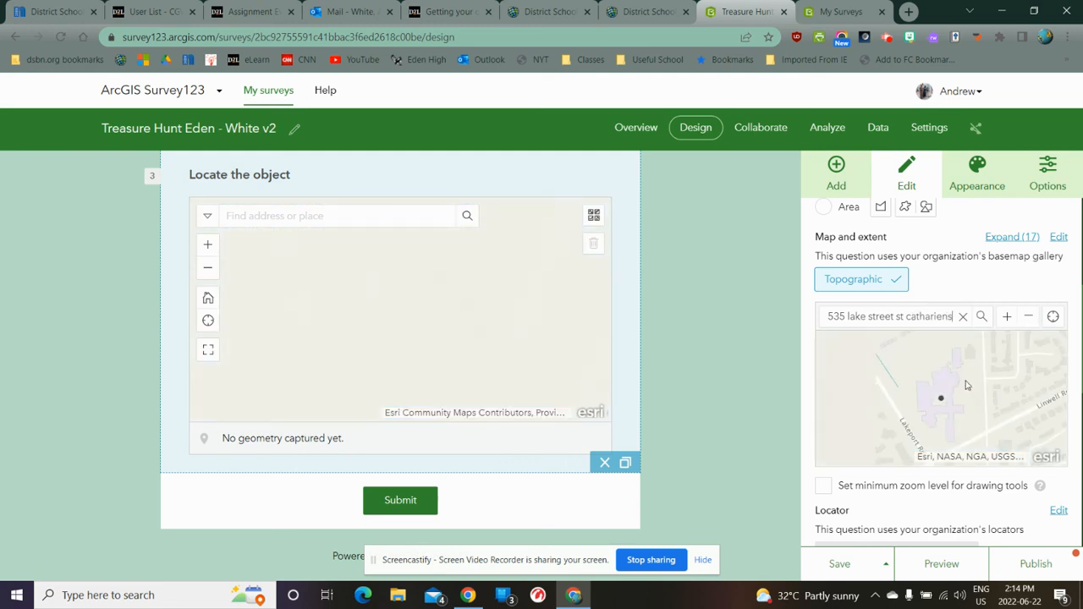
{"action": "left_click", "coordinate": [962, 316]}
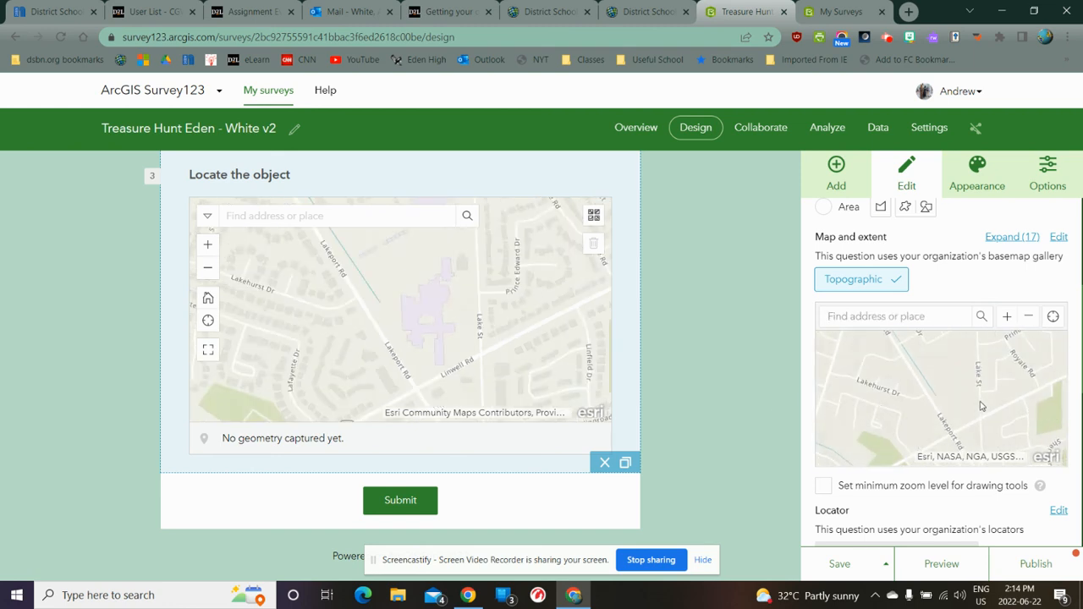
{"action": "left_click_drag", "start_coordinate": [978, 409], "coordinate": [966, 410]}
{"action": "scroll", "coordinate": [966, 410], "scroll_direction": "down", "scroll_amount": 3}
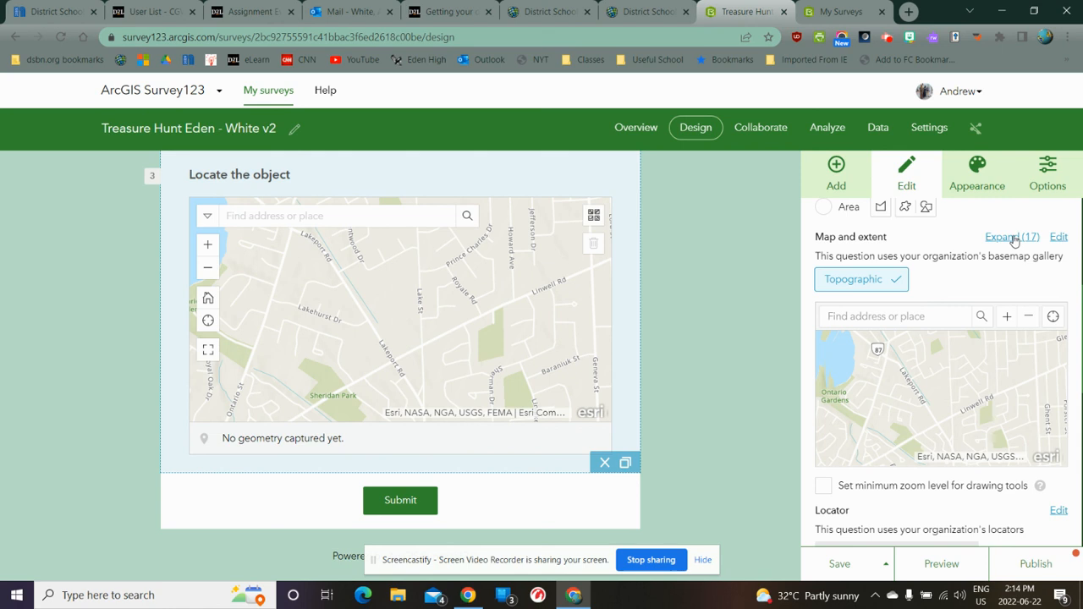
- Try to choose the Imagery Hybrid basemap for the map question from the organization's basemap gallery
{"action": "left_click", "coordinate": [1064, 240]}
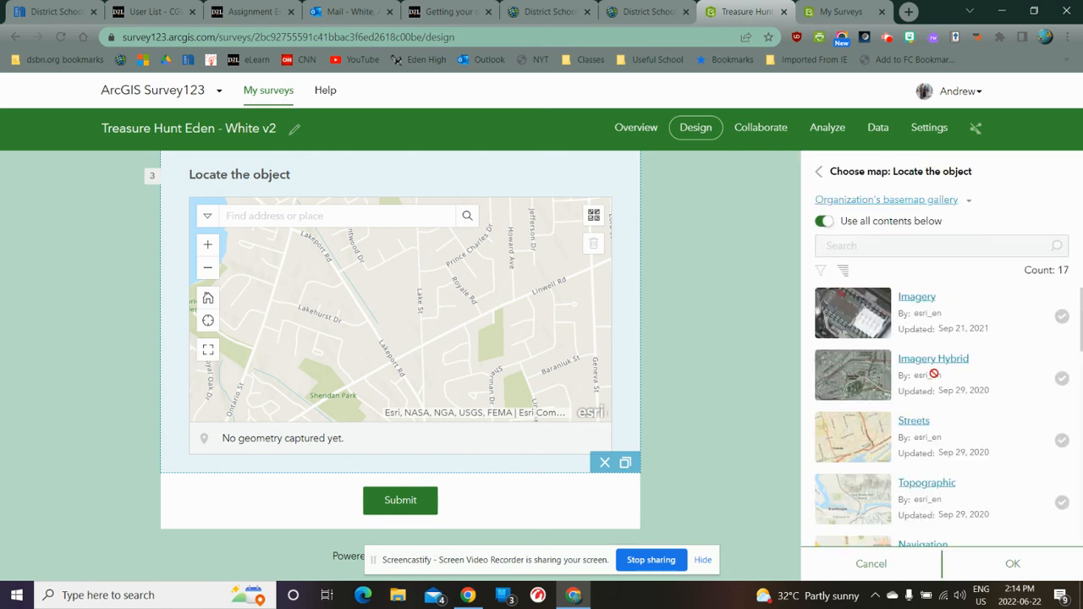
{"action": "left_click", "coordinate": [939, 360]}
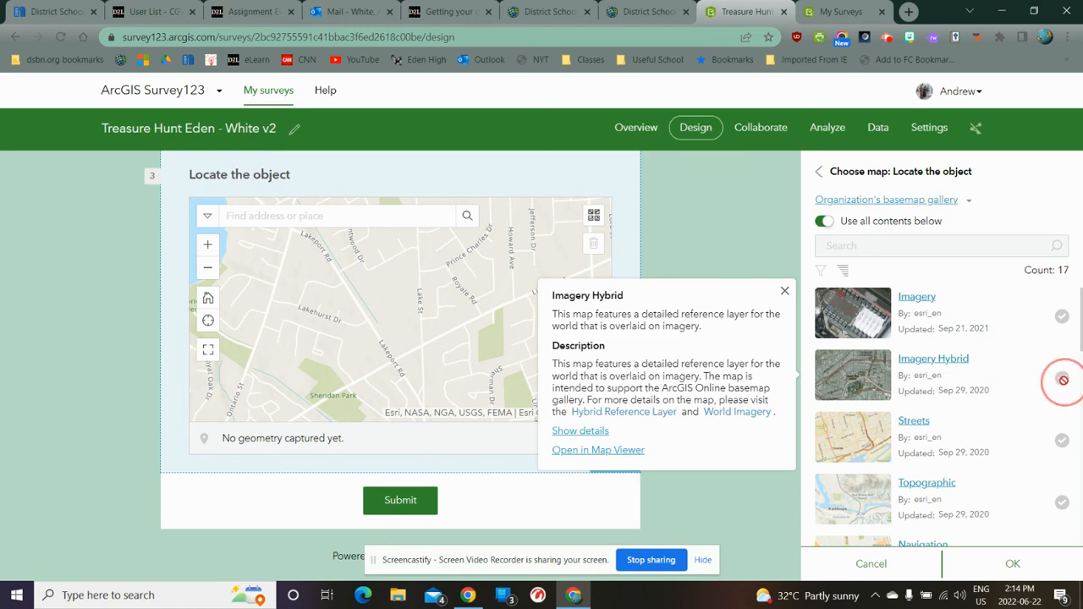
{"action": "left_click", "coordinate": [1061, 381]}
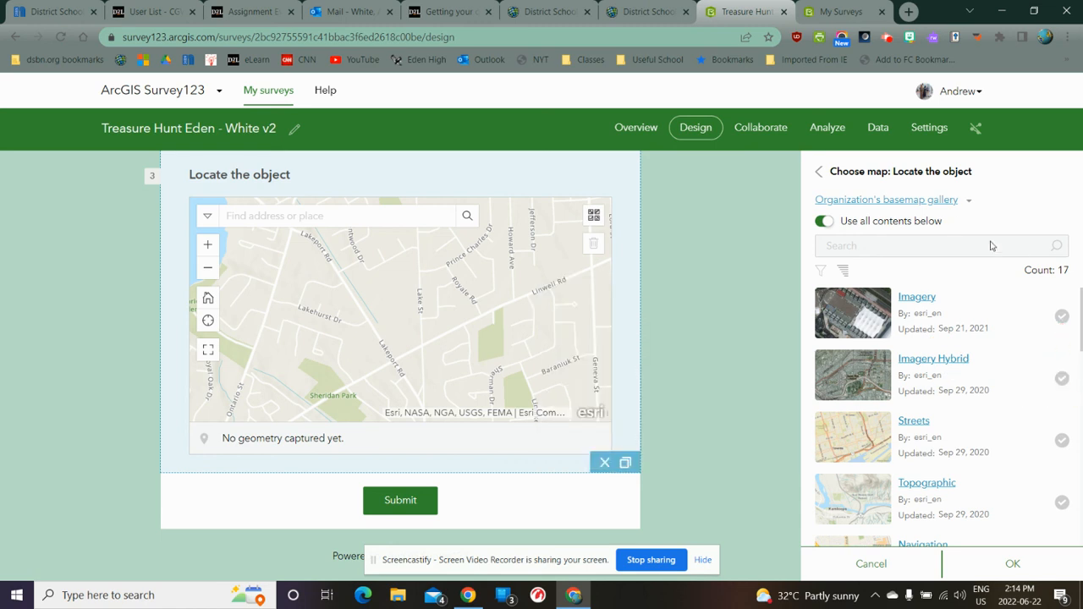
{"action": "left_click", "coordinate": [827, 173]}
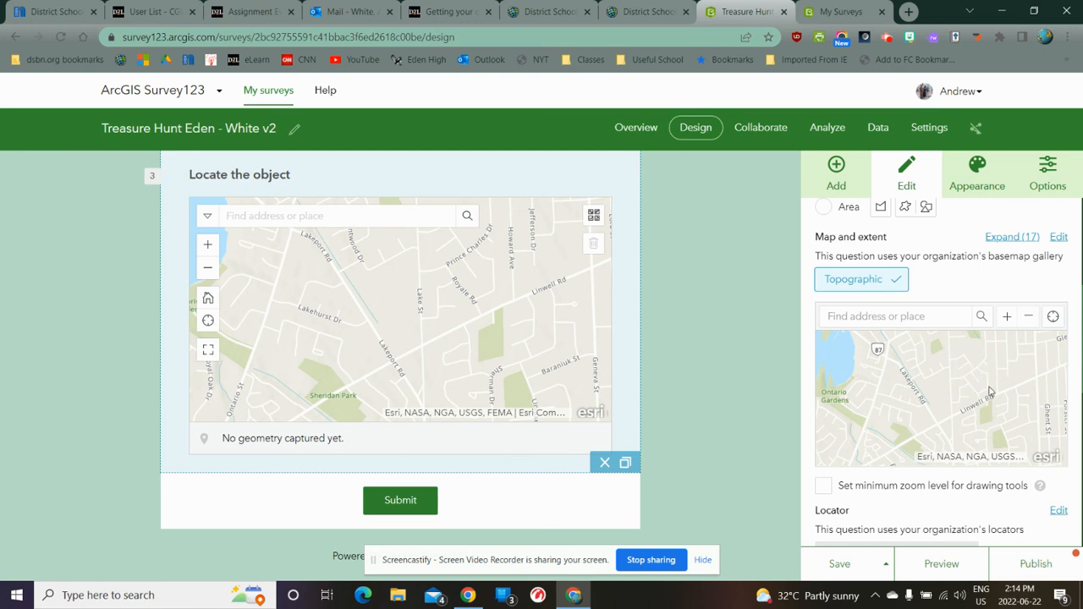
- Reframe the map question's default extent more closely around the school building near Lakeport Rd and Lake St
{"action": "scroll", "coordinate": [993, 406], "scroll_direction": "down", "scroll_amount": 1}
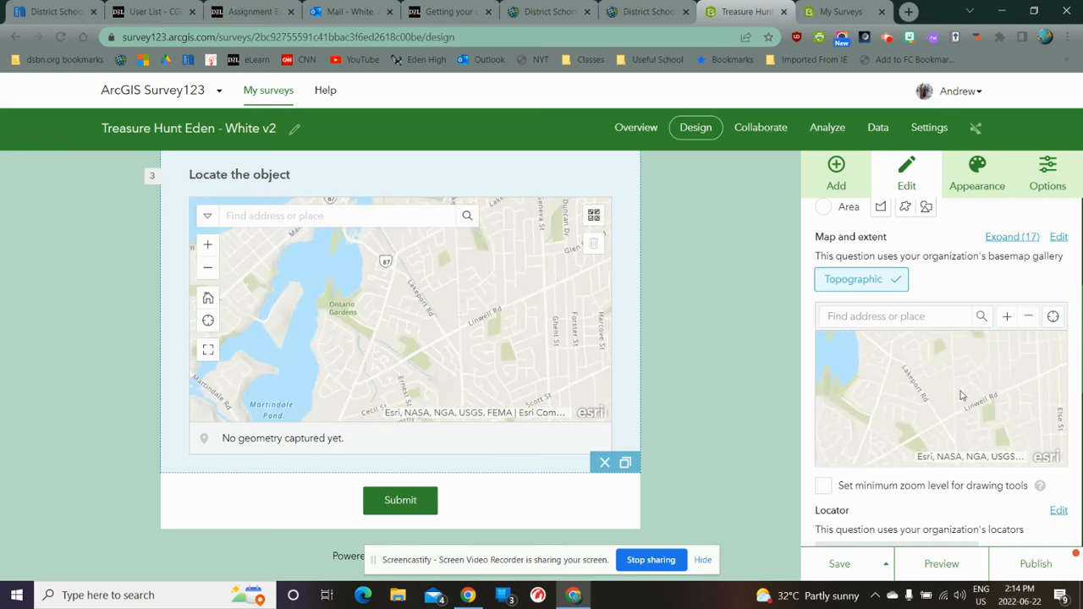
{"action": "scroll", "coordinate": [951, 397], "scroll_direction": "up", "scroll_amount": 2}
{"action": "double_click", "coordinate": [973, 383]}
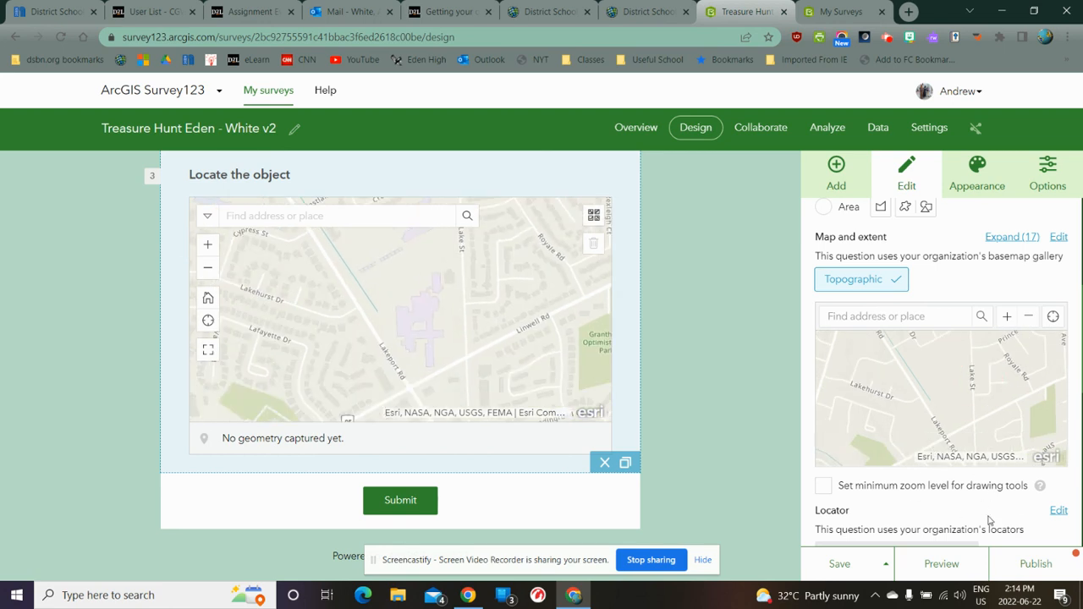
- Make the "Locate the object" map question required
{"action": "scroll", "coordinate": [981, 499], "scroll_direction": "down", "scroll_amount": 3}
{"action": "scroll", "coordinate": [964, 497], "scroll_direction": "down", "scroll_amount": 2}
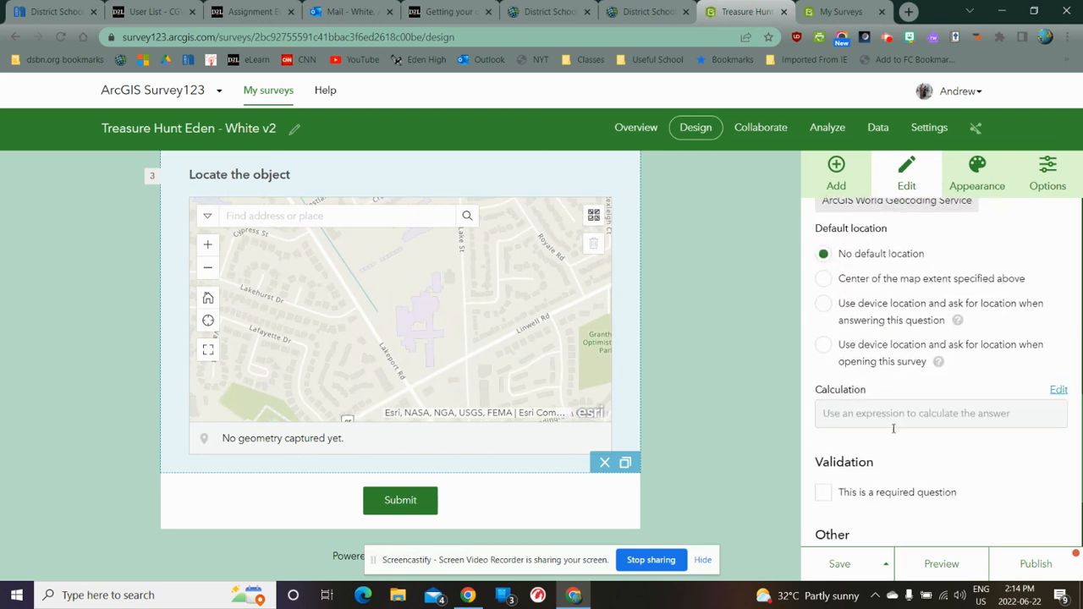
{"action": "left_click", "coordinate": [825, 495]}
- Add a Multiple choice question labelled "What group are you?" below the map question
{"action": "left_click", "coordinate": [838, 174]}
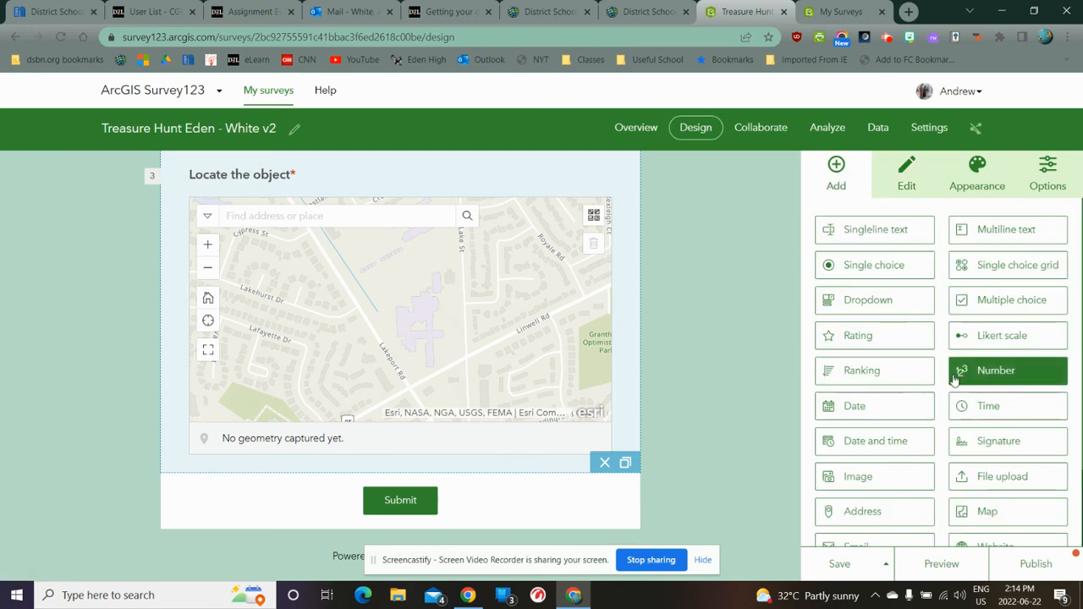
{"action": "left_click", "coordinate": [1025, 302]}
{"action": "left_click", "coordinate": [956, 268]}
{"action": "triple_click", "coordinate": [872, 270]}
{"action": "type", "text": "What a"}
{"action": "key", "text": "BackSpace"}
{"action": "type", "text": "group are you?"}
- Name the group question's three choices "Group 1", "Group 2" and "Group 3"
{"action": "left_click_drag", "start_coordinate": [894, 465], "coordinate": [817, 471]}
{"action": "type", "text": "Groupup"}
{"action": "key", "text": "BackSpace"}
{"action": "key", "text": "BackSpace"}
{"action": "key", "text": "BackSpace"}
{"action": "key", "text": "BackSpace"}
{"action": "type", "text": "up 1"}
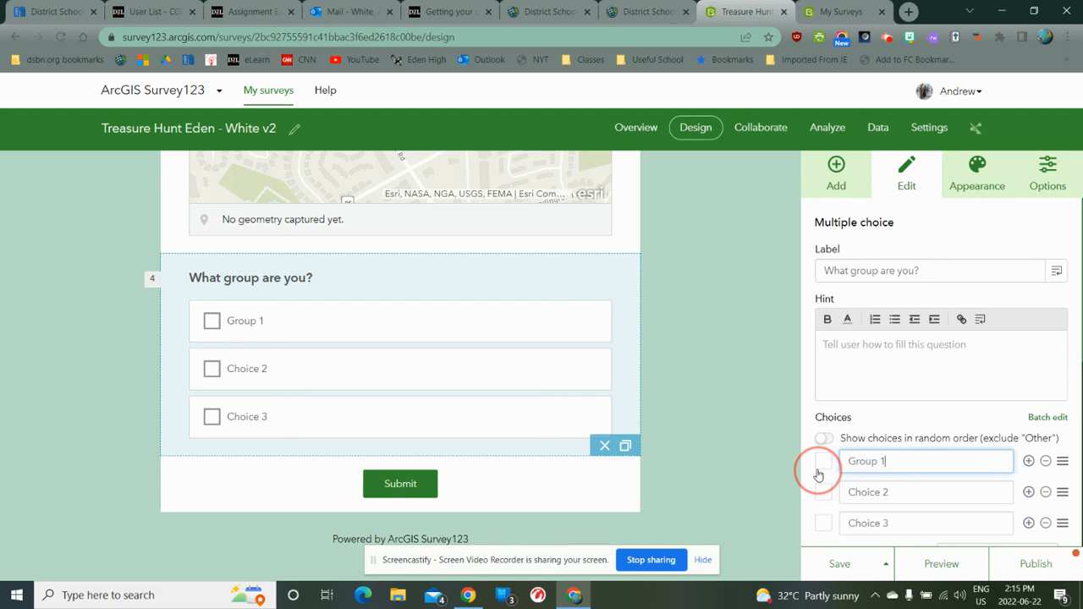
{"action": "left_click_drag", "start_coordinate": [889, 493], "coordinate": [829, 499]}
{"action": "type", "text": "Group 2"}
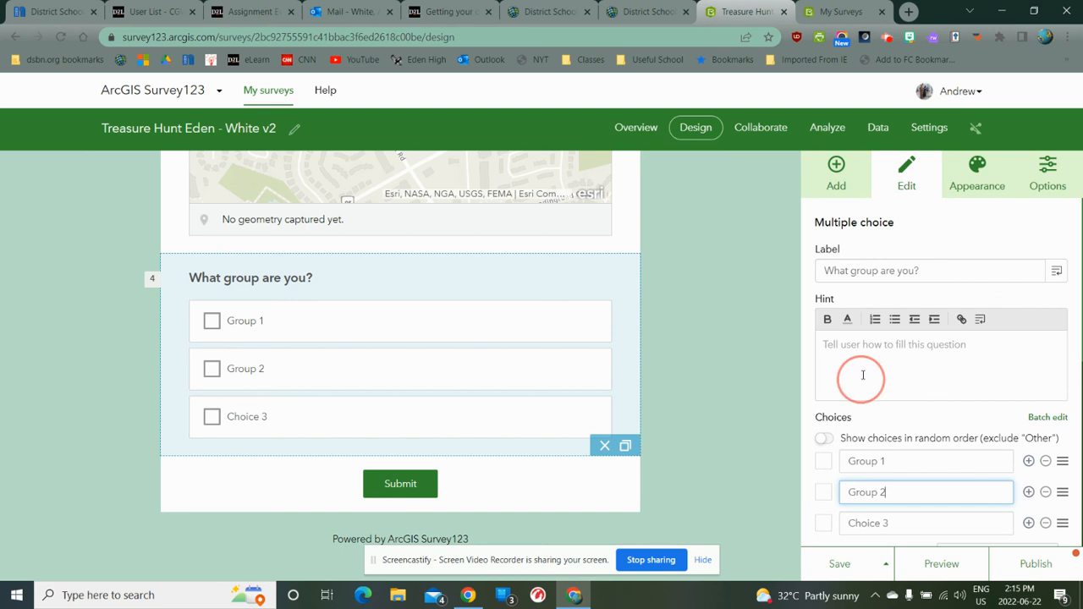
{"action": "left_click_drag", "start_coordinate": [888, 524], "coordinate": [937, 537]}
{"action": "type", "text": "Group 3"}
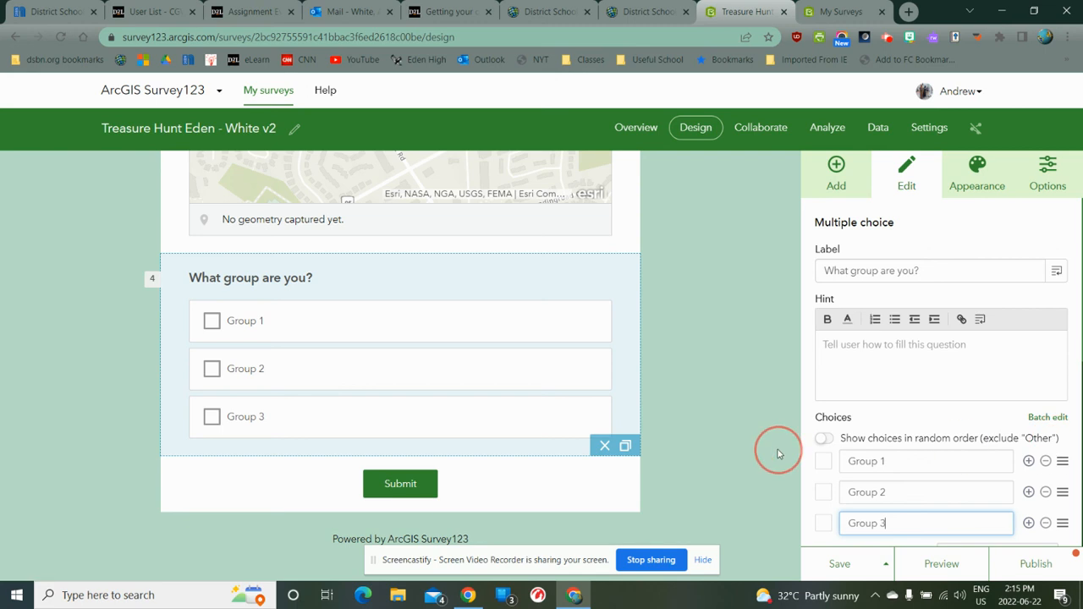
- Make the "What group are you?" question required
{"action": "scroll", "coordinate": [1007, 447], "scroll_direction": "down", "scroll_amount": 3}
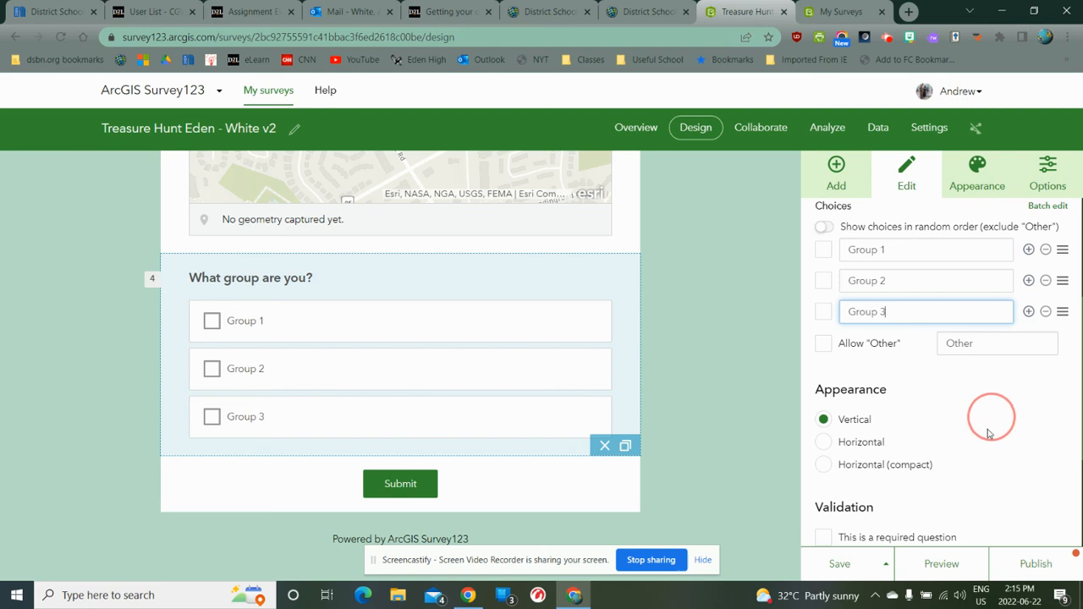
{"action": "scroll", "coordinate": [1015, 434], "scroll_direction": "down", "scroll_amount": 2}
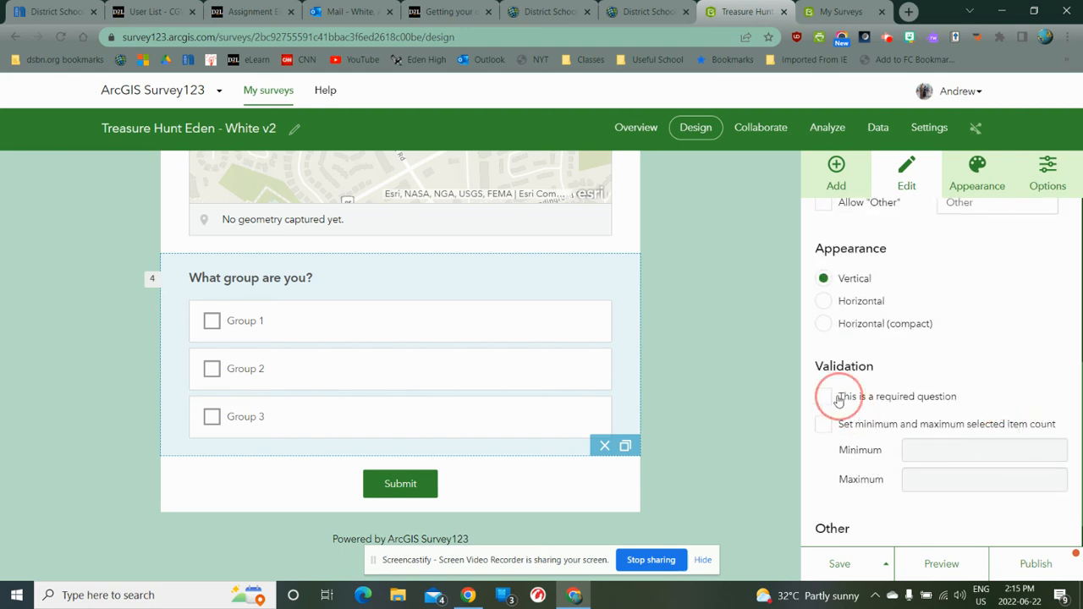
{"action": "left_click", "coordinate": [838, 401]}
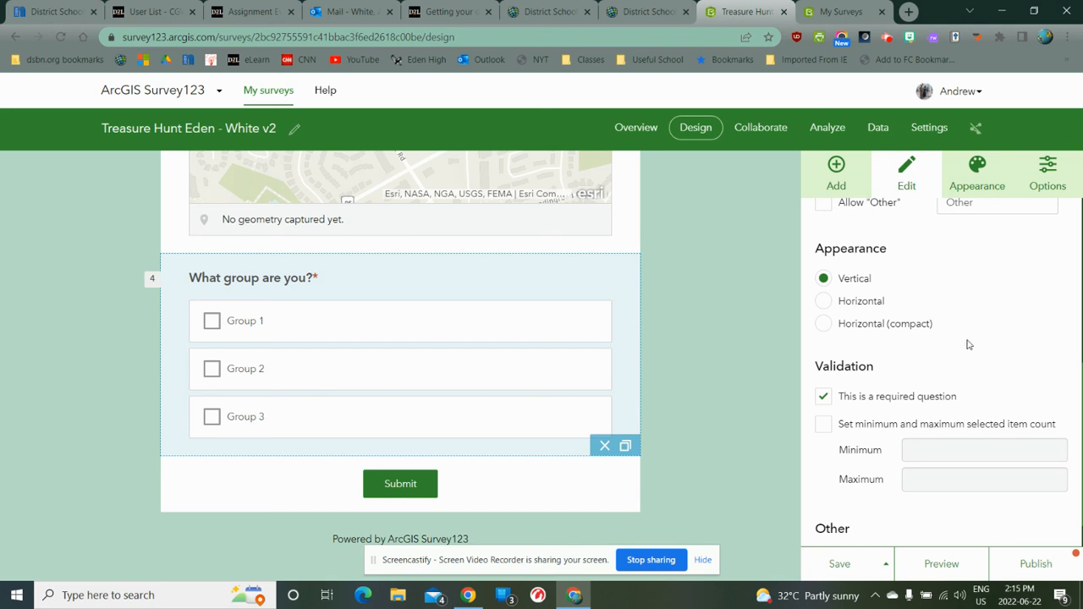
- Apply the rocky shoreline at sunset photo theme to the survey
{"action": "left_click", "coordinate": [979, 169]}
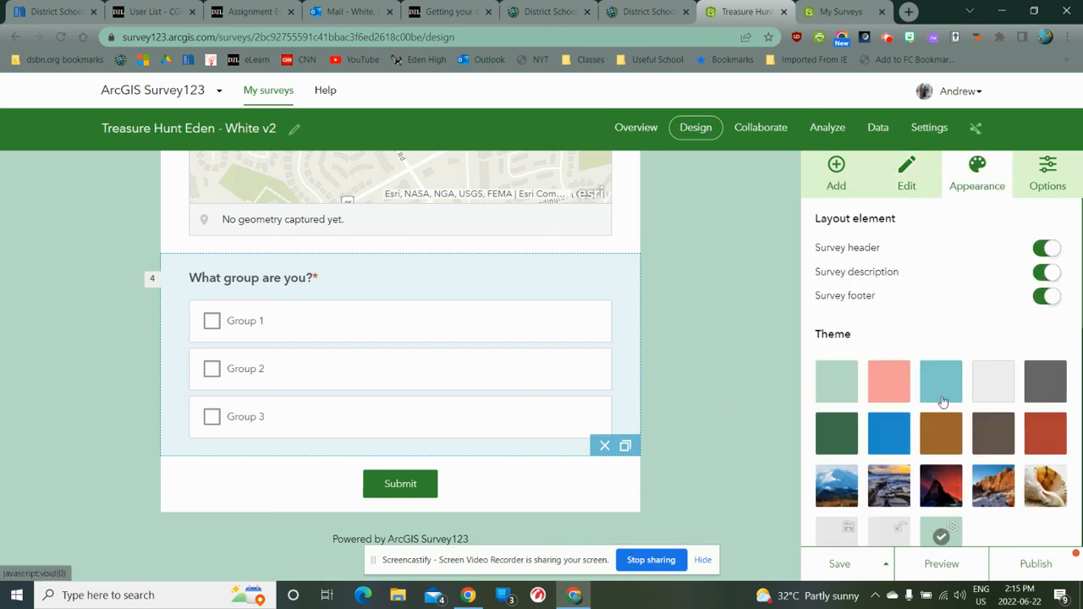
{"action": "left_click", "coordinate": [884, 491]}
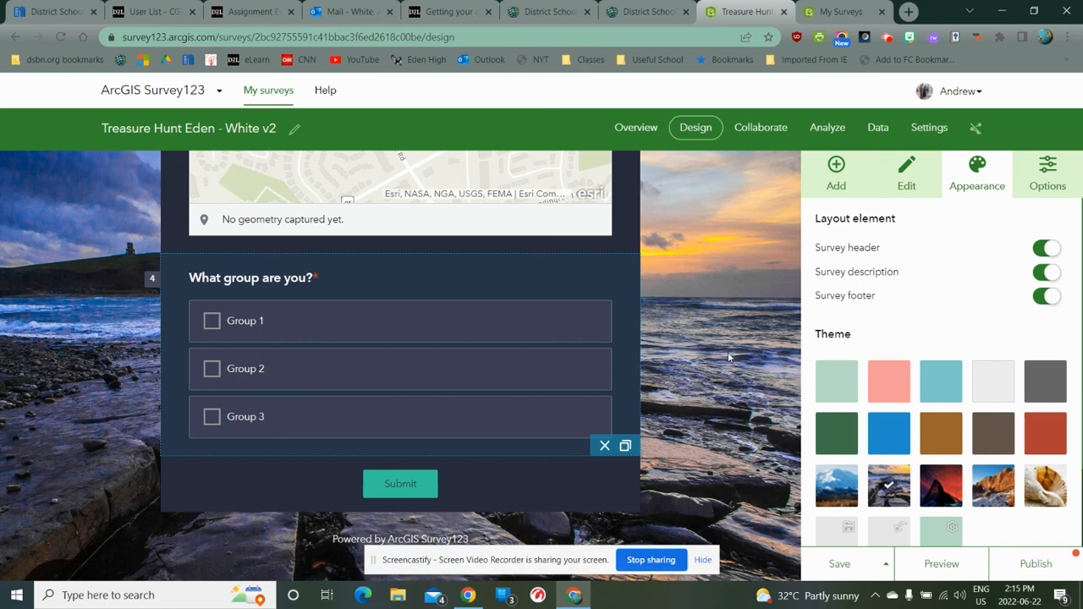
{"action": "scroll", "coordinate": [989, 380], "scroll_direction": "down", "scroll_amount": 1}
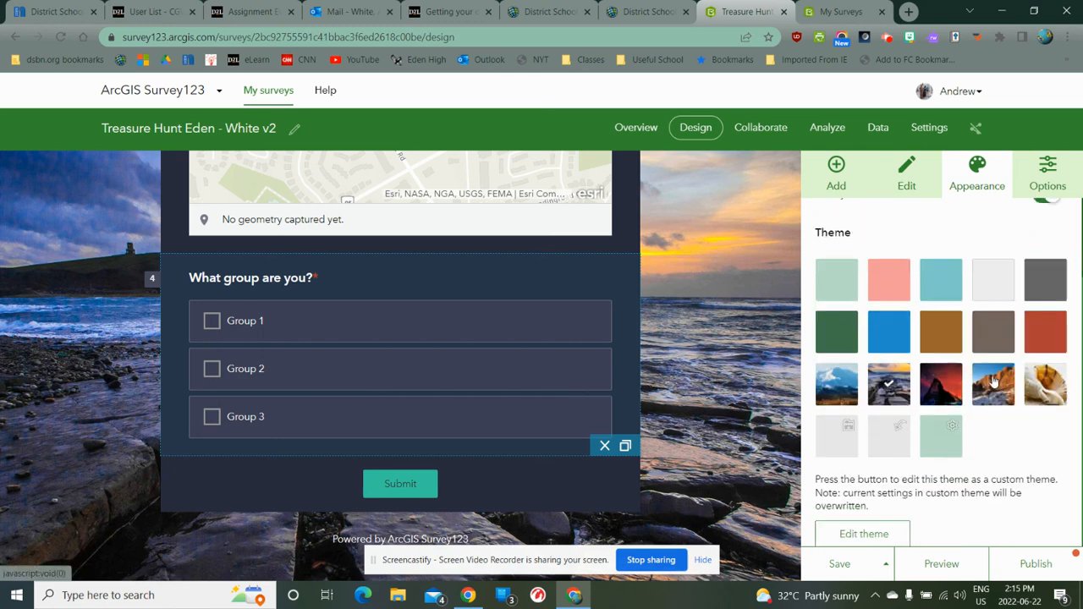
- Publish the survey and dismiss the publication notice
{"action": "left_click", "coordinate": [1033, 562]}
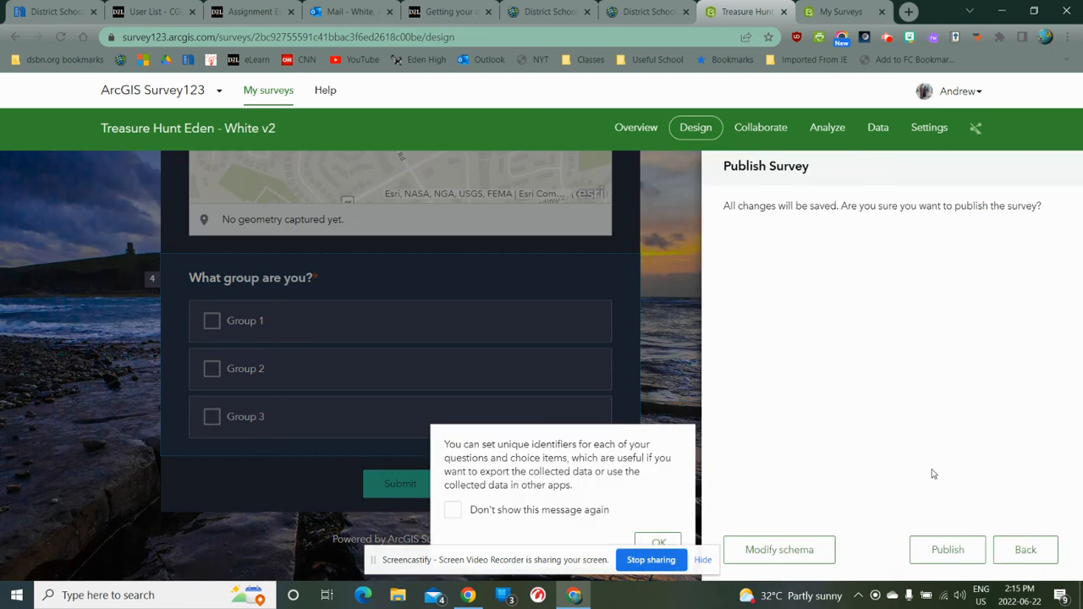
{"action": "left_click", "coordinate": [933, 548]}
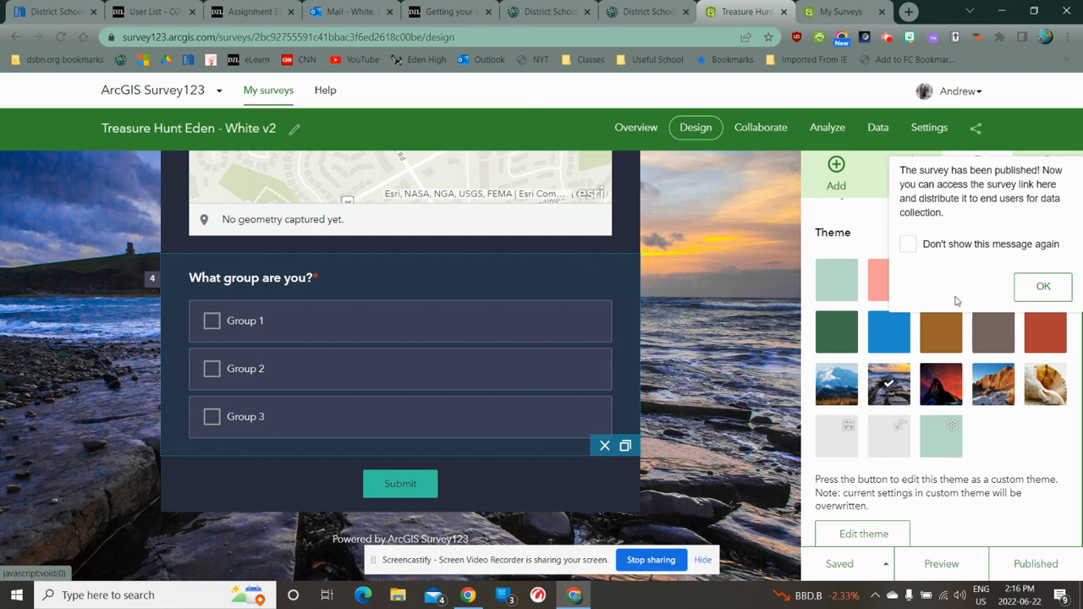
{"action": "left_click", "coordinate": [1042, 287]}
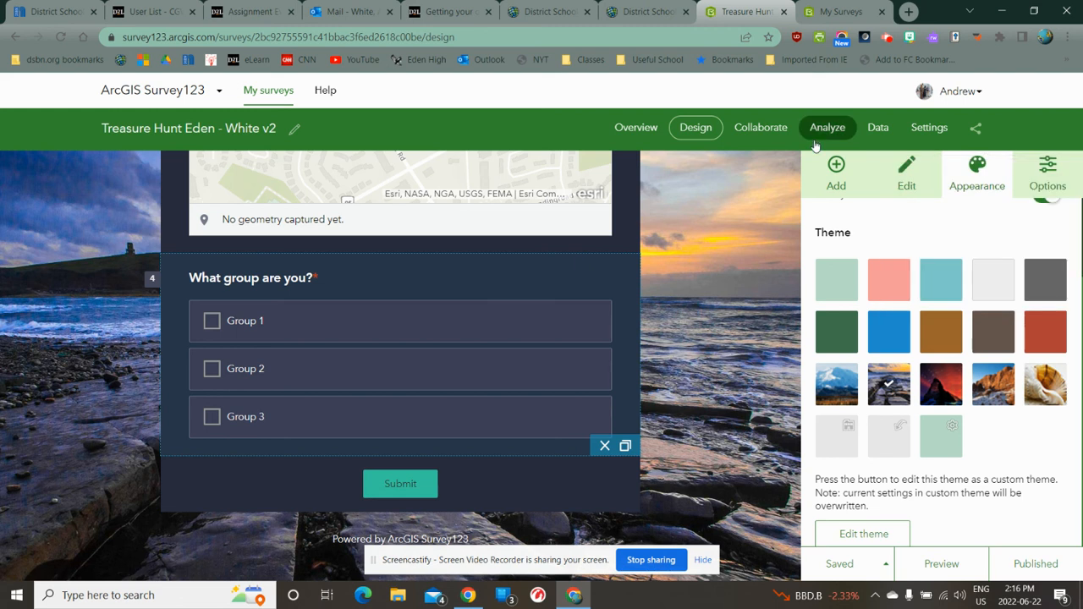
- Allow members of the District School Board of Niagara organization to submit to the survey and save the sharing settings
{"action": "left_click", "coordinate": [761, 127]}
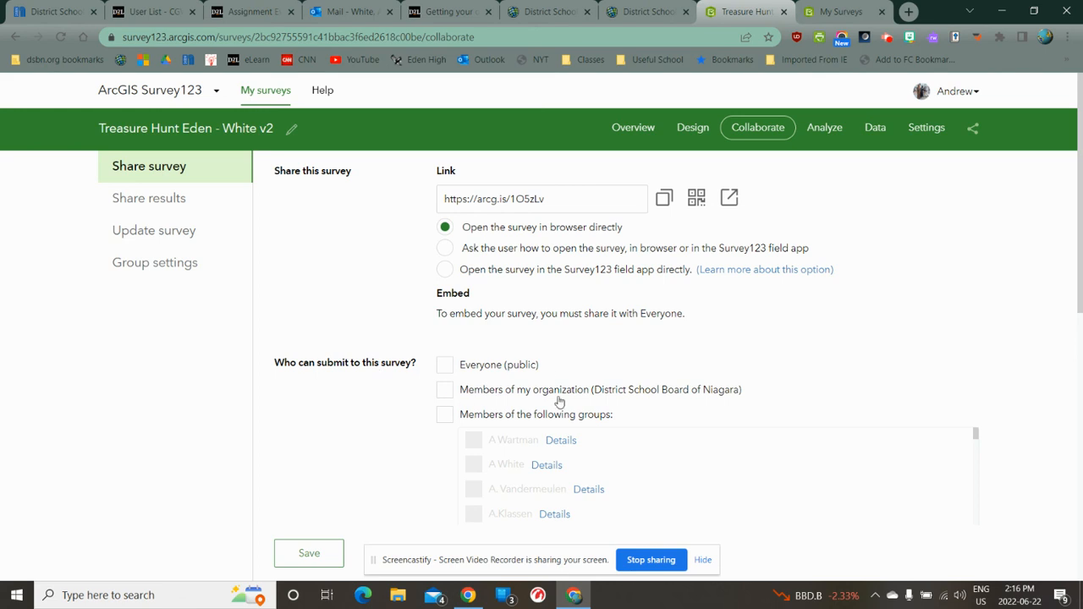
{"action": "left_click", "coordinate": [448, 394]}
{"action": "left_click", "coordinate": [313, 560]}
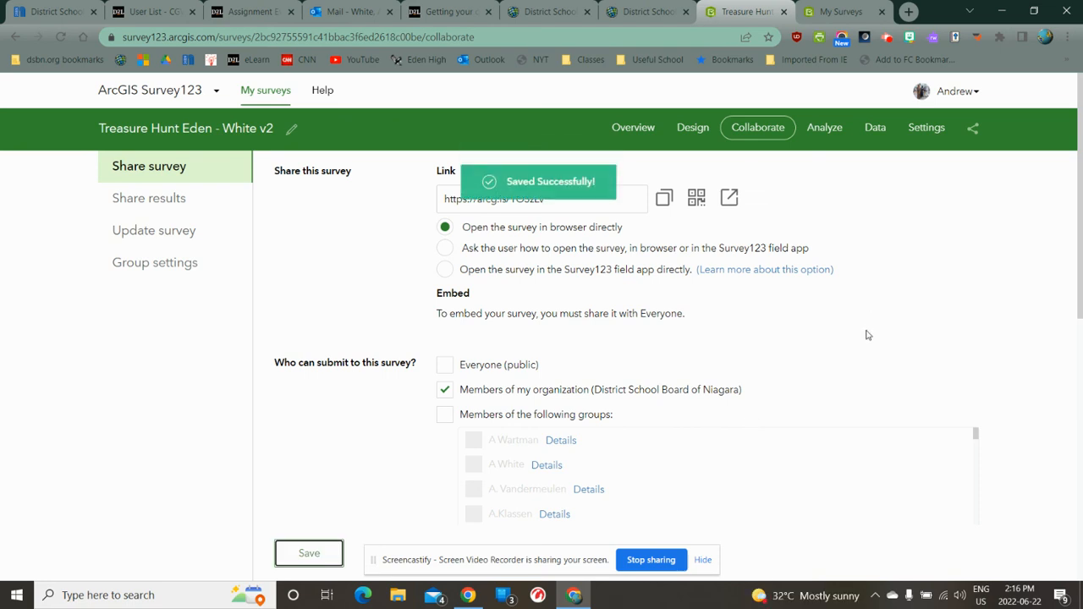
- Select the survey's sharing link and open the survey's overview page
{"action": "left_click", "coordinate": [551, 199]}
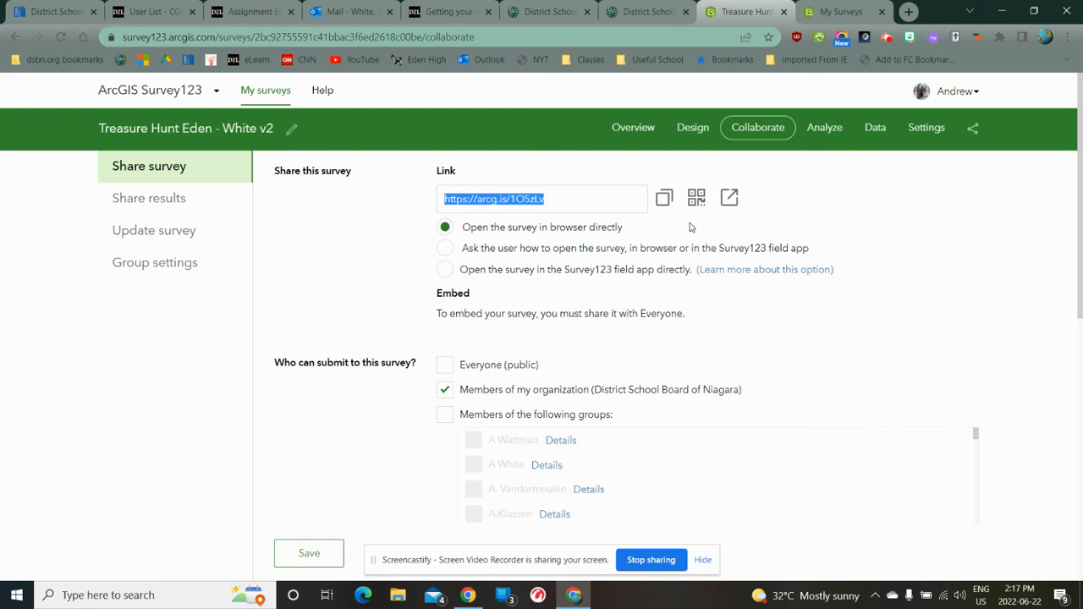
{"action": "left_click", "coordinate": [634, 127]}
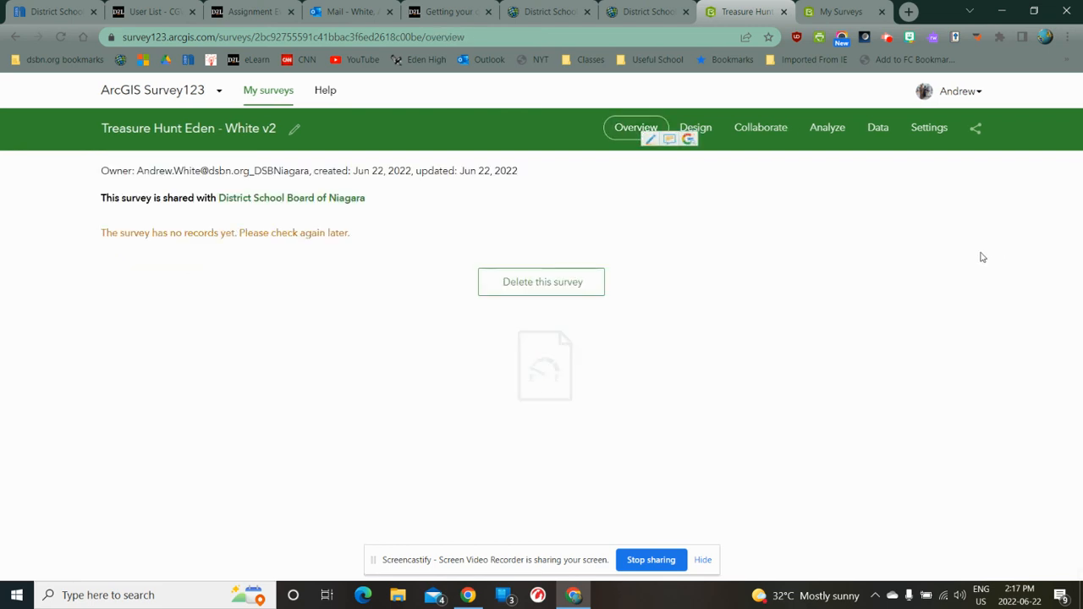